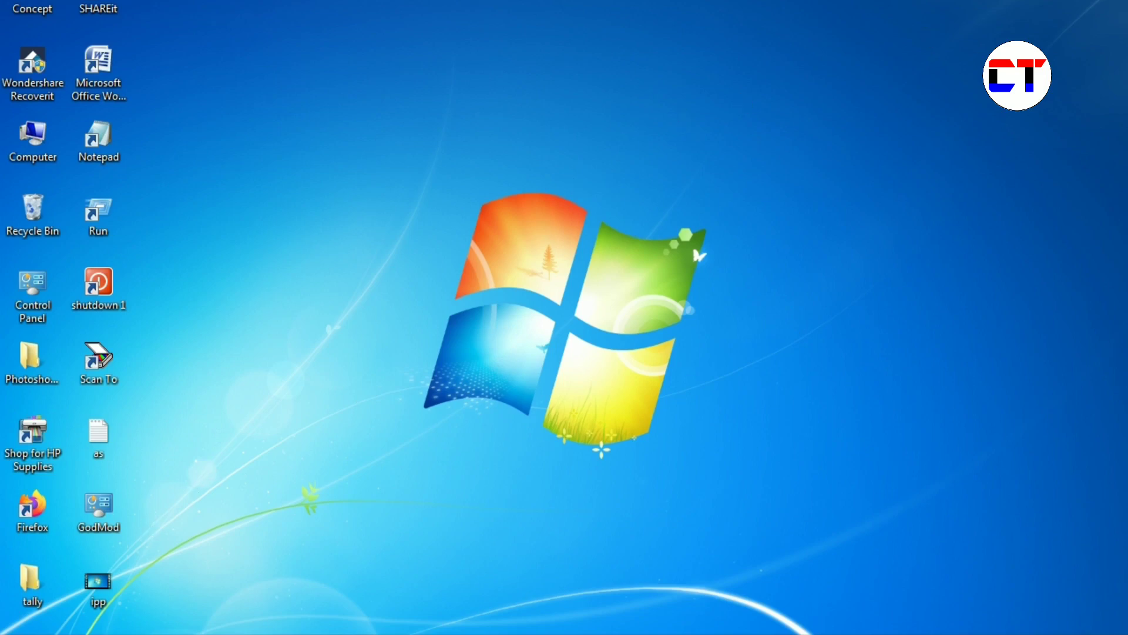
key("super")
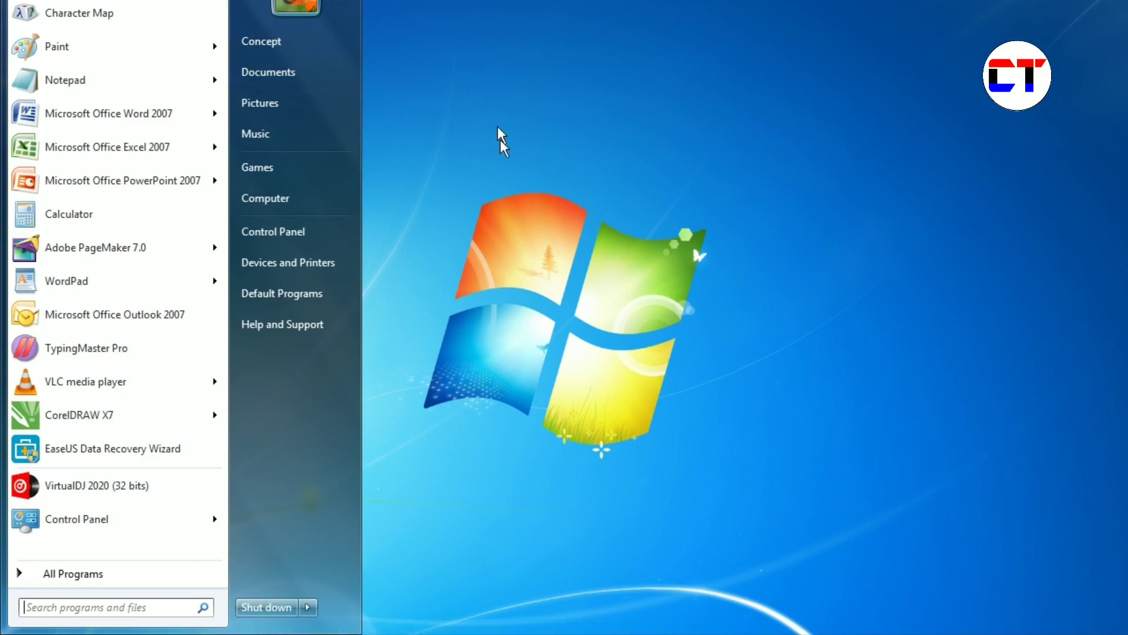
right_click(490, 87)
left_click(541, 139)
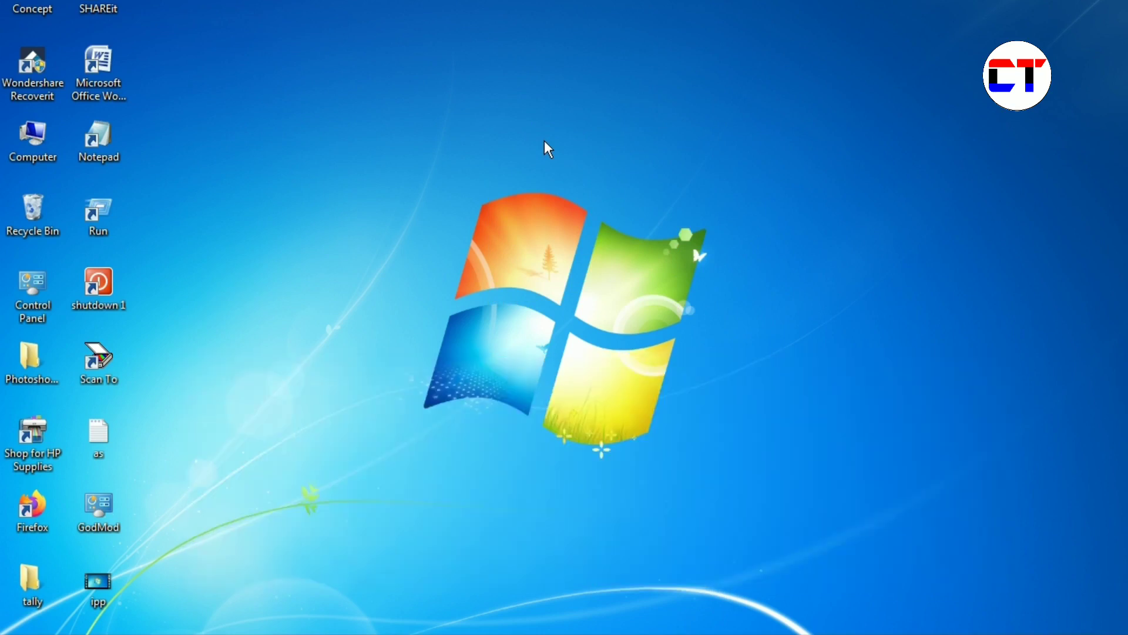
Bring up the Shut Down Windows dialog from the desktop and confirm the Shut down option
key("alt+F4")
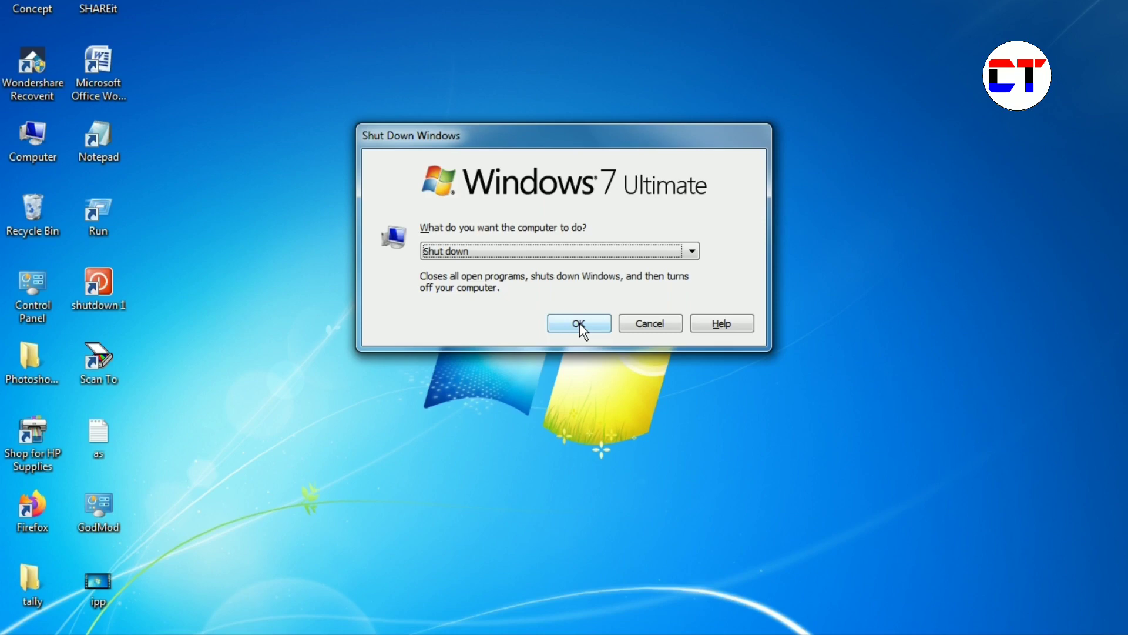
left_click(580, 323)
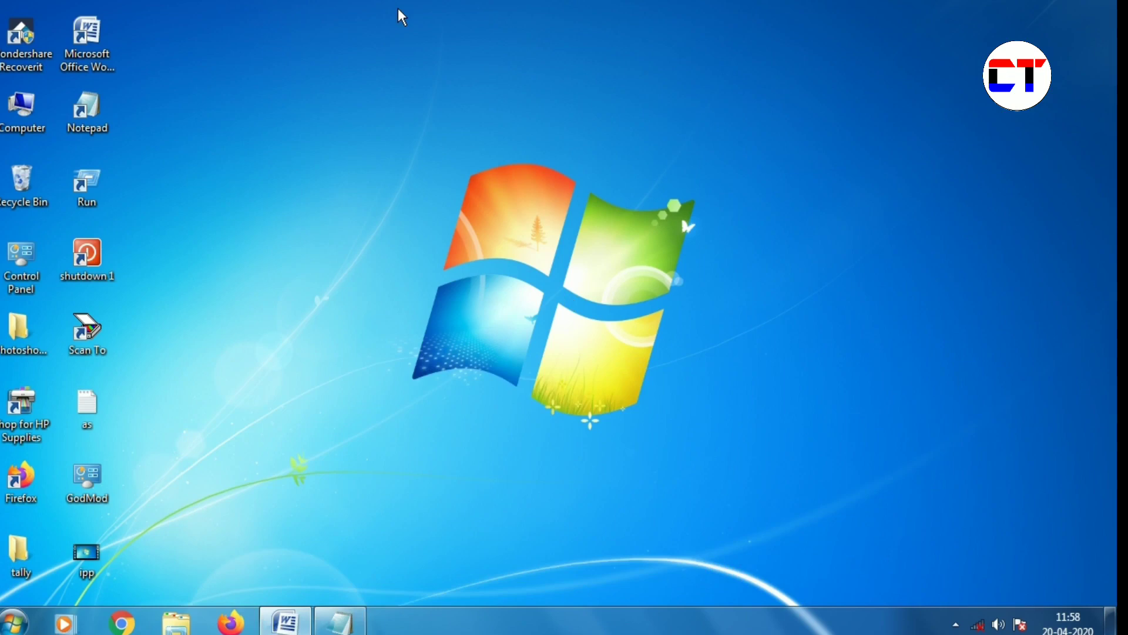
Cycle through the open windows, switching between the untitled Notepad file, the desktop and the Word document
key("alt+Tab")
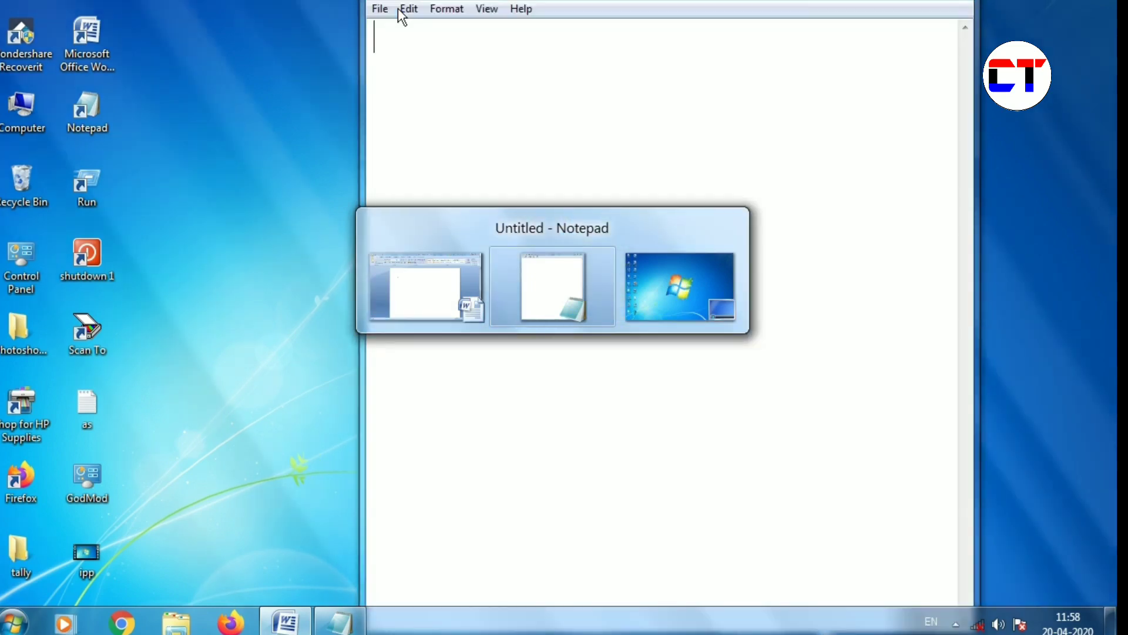
key("alt+Tab")
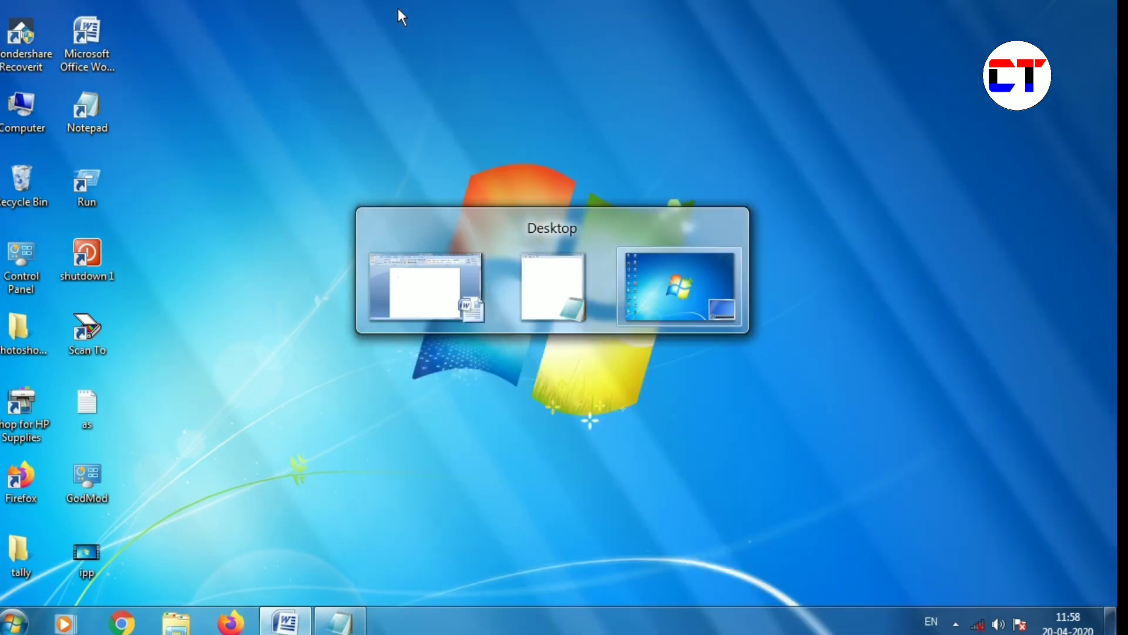
key("alt+Tab")
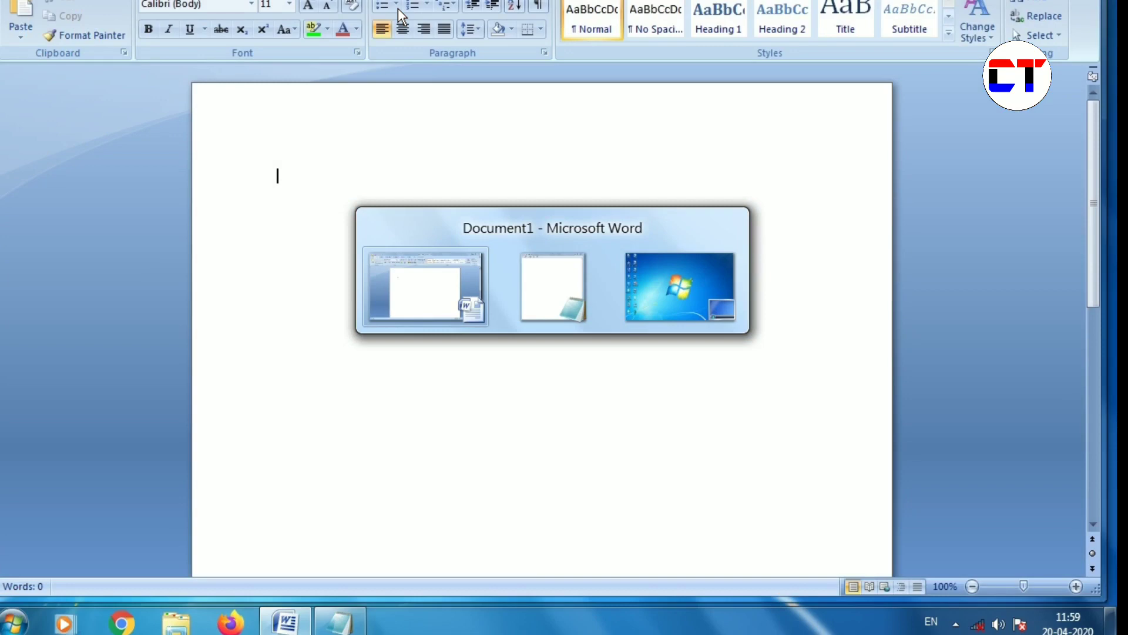
key("alt+Tab")
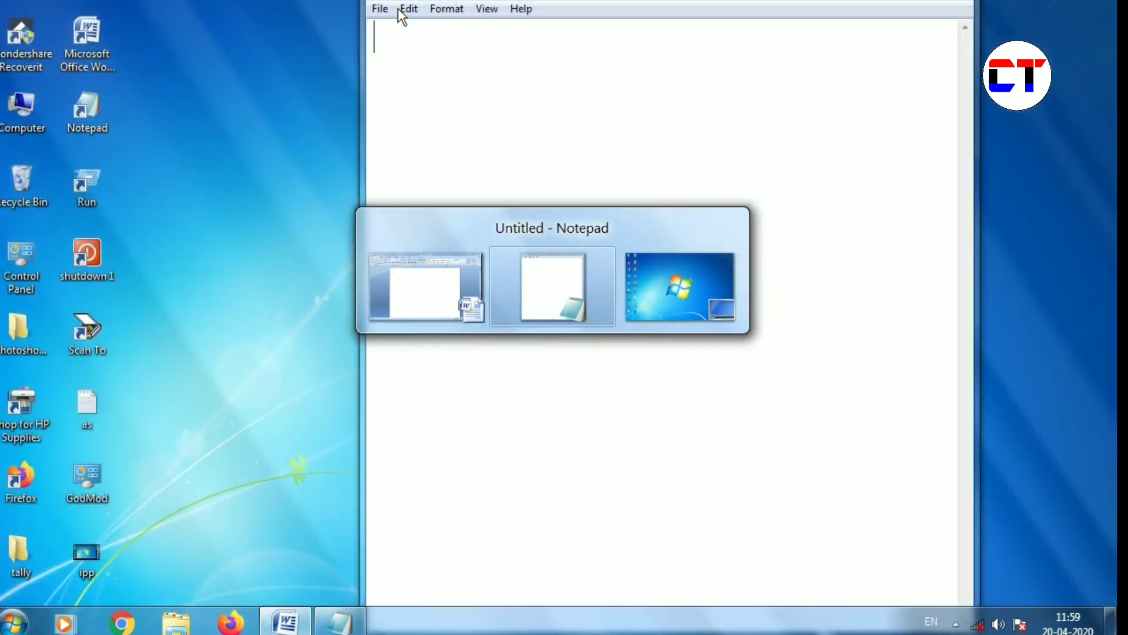
key("alt+Tab")
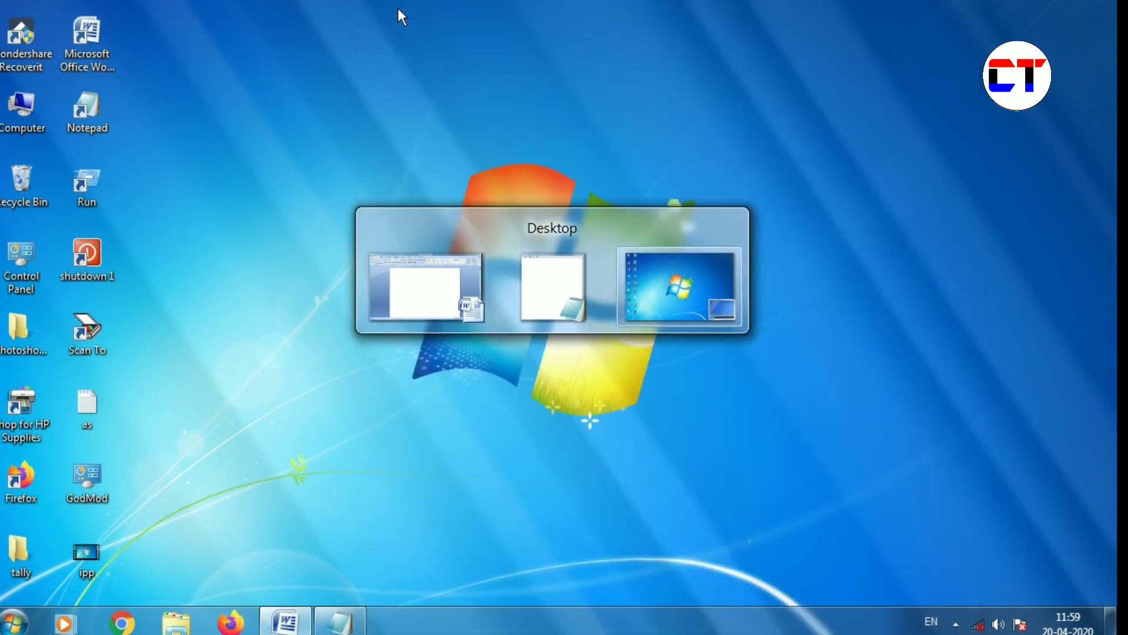
key("alt+Tab")
key("alt+Tab")
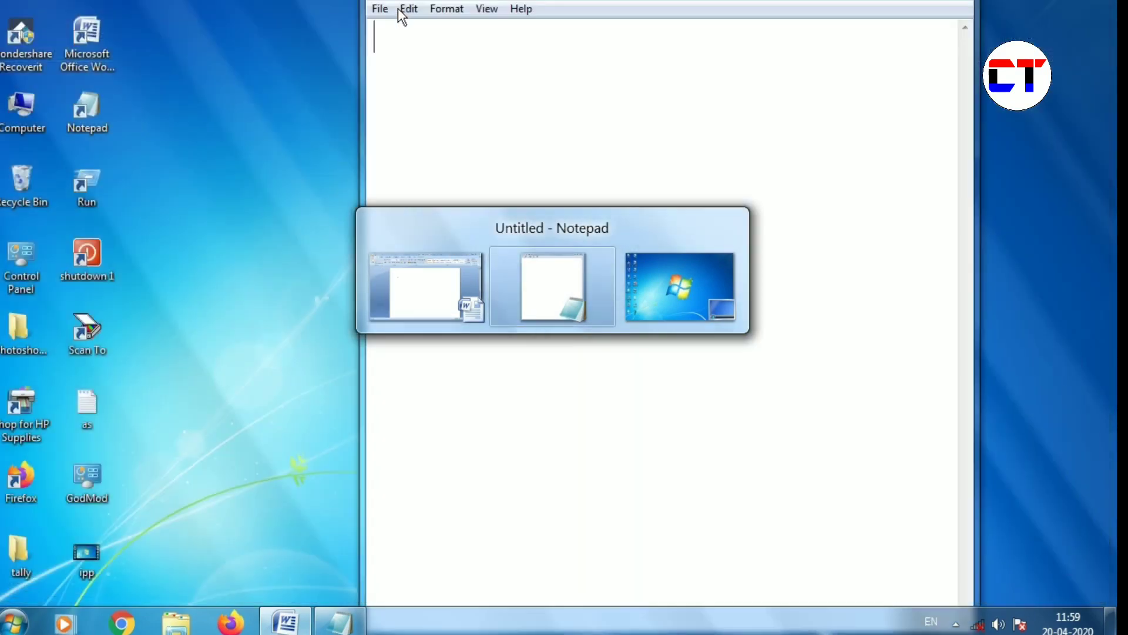
key("alt+Tab")
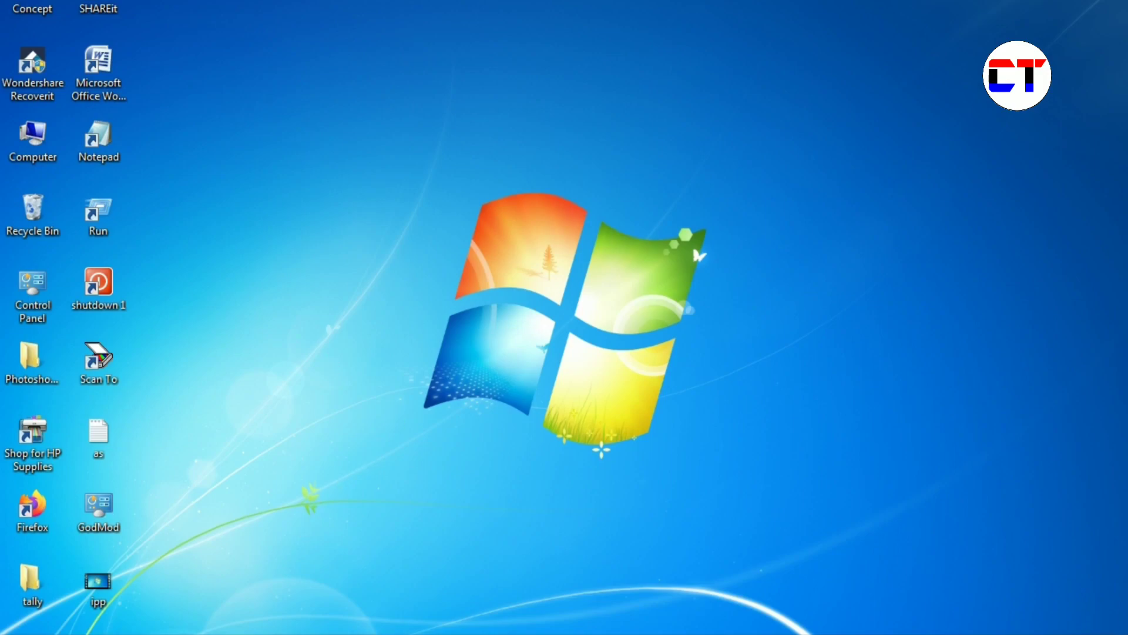
Switch to the blank Word document, view its file commands and recent documents, and return to the page
left_click(302, 634)
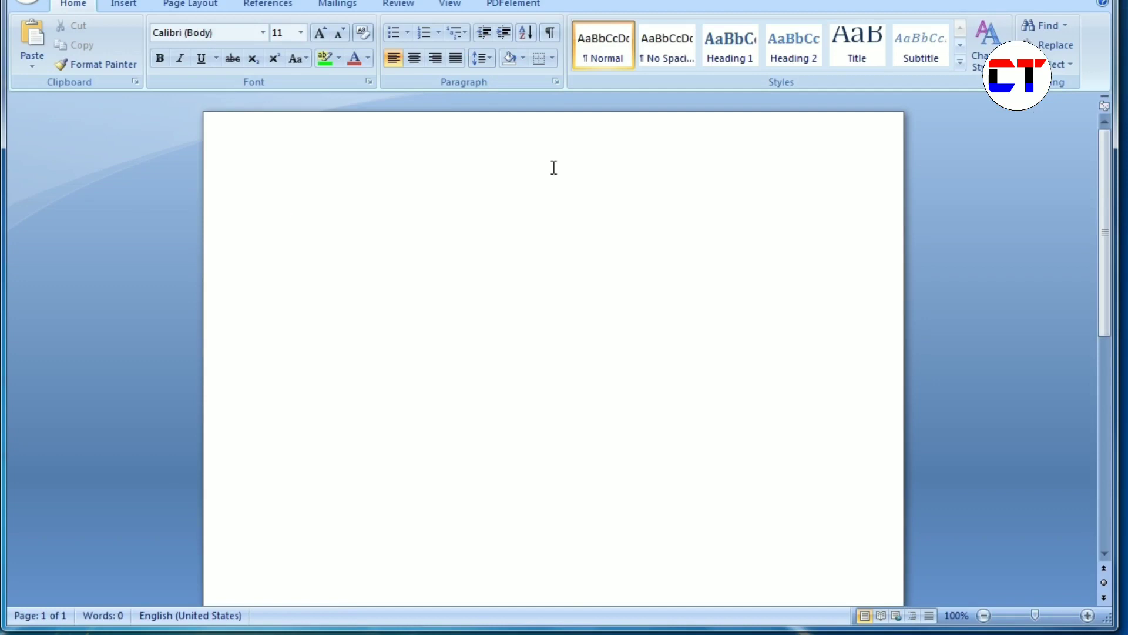
left_click(26, 5)
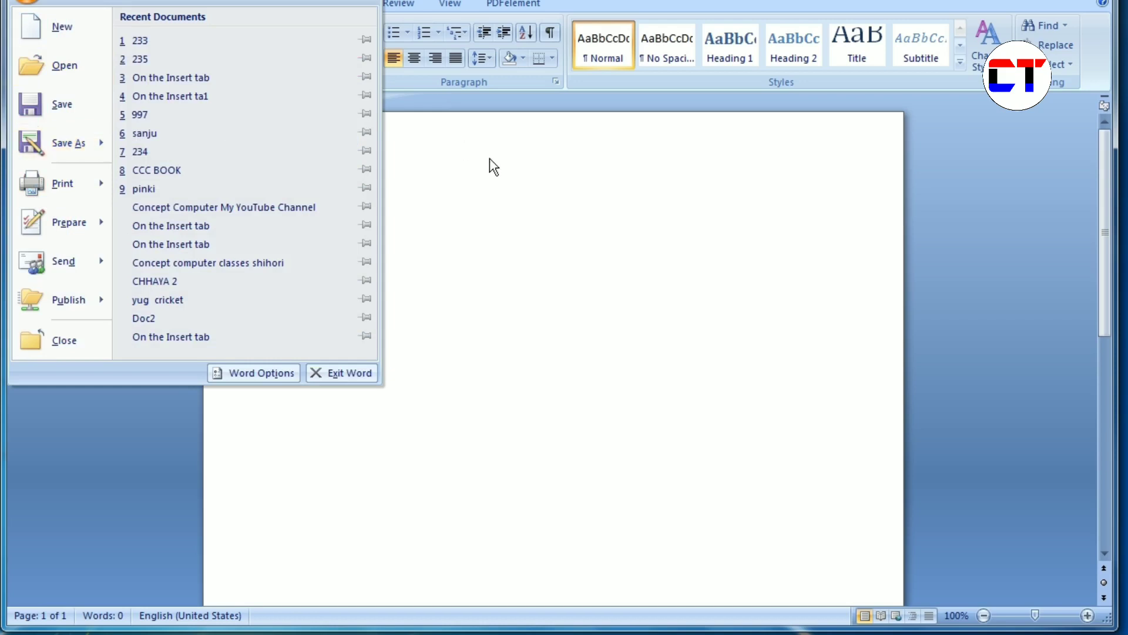
left_click(497, 171)
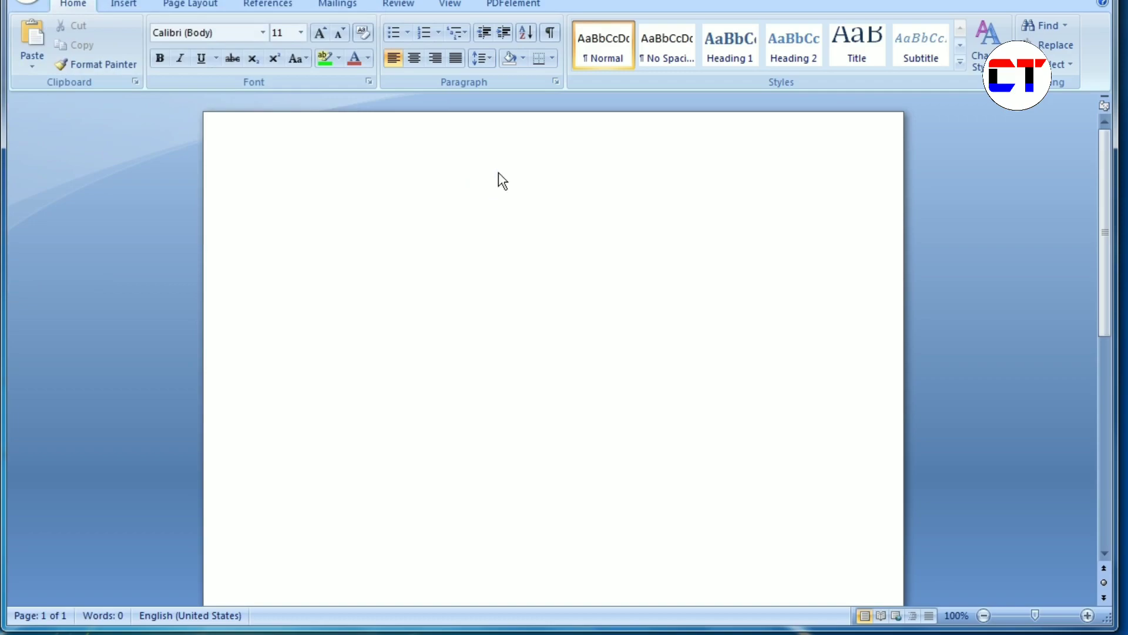
Bring up the Save As dialog for the blank document twice, cancelling it each time without saving
key("F12")
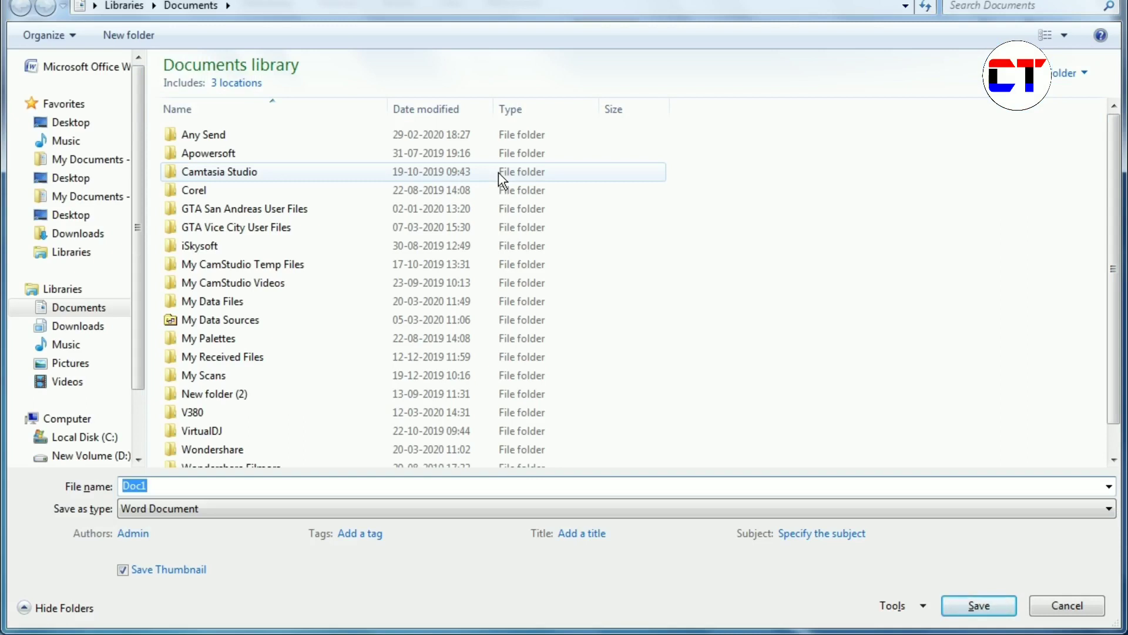
key("Escape")
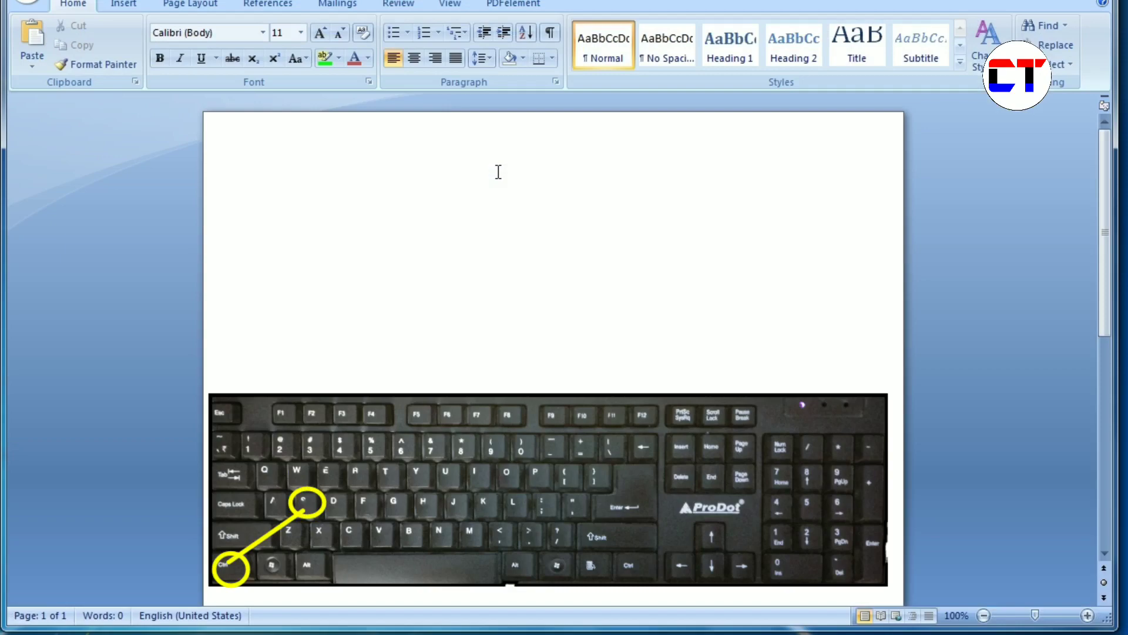
key("ctrl+s")
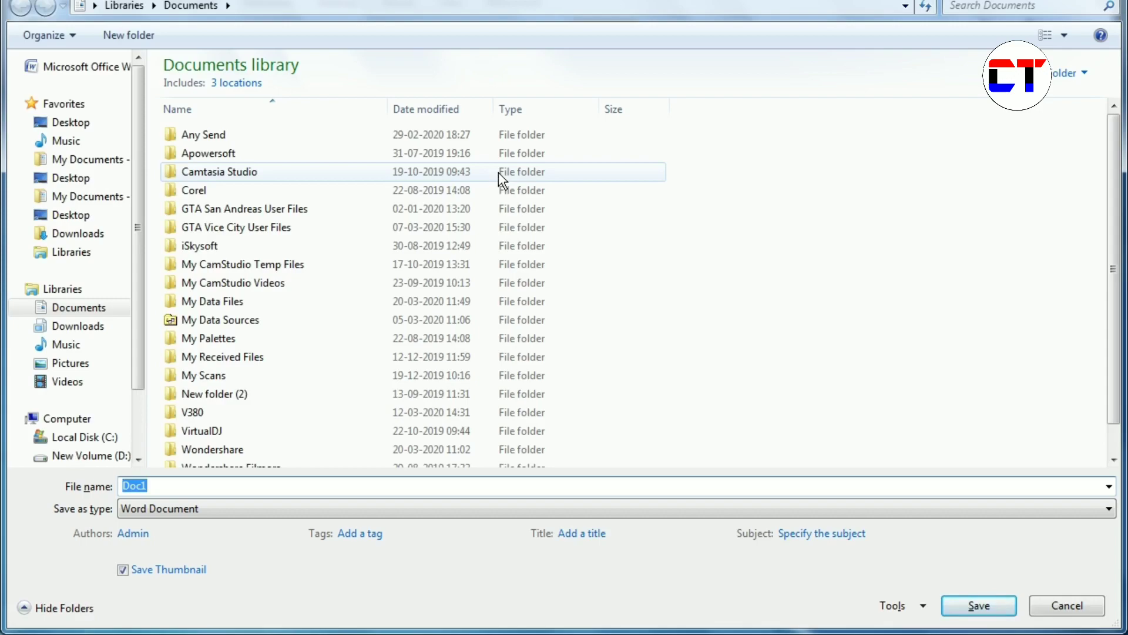
key("Escape")
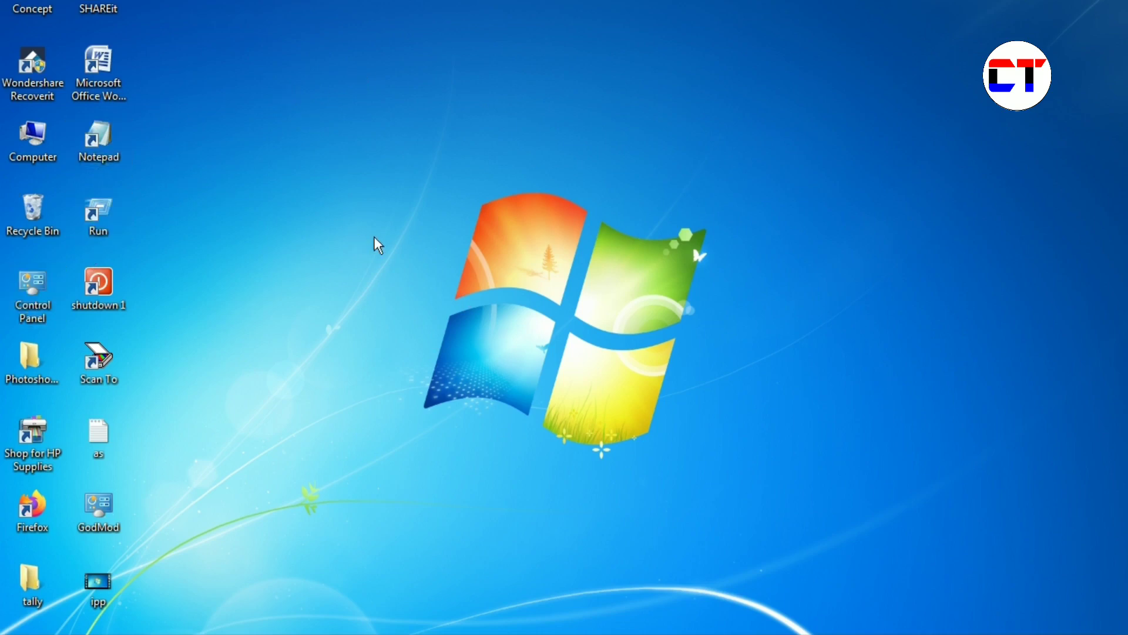
Open the name of the Notepad desktop shortcut for renaming, clear the whole name and confirm
left_click(110, 148)
right_click(109, 147)
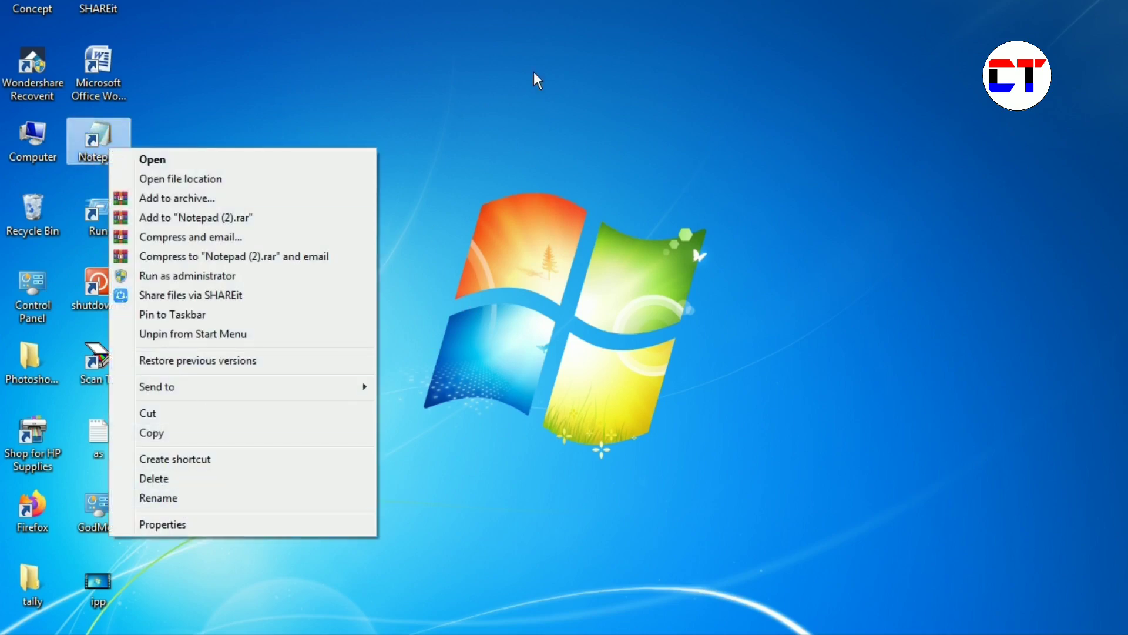
left_click(424, 153)
left_click(87, 154)
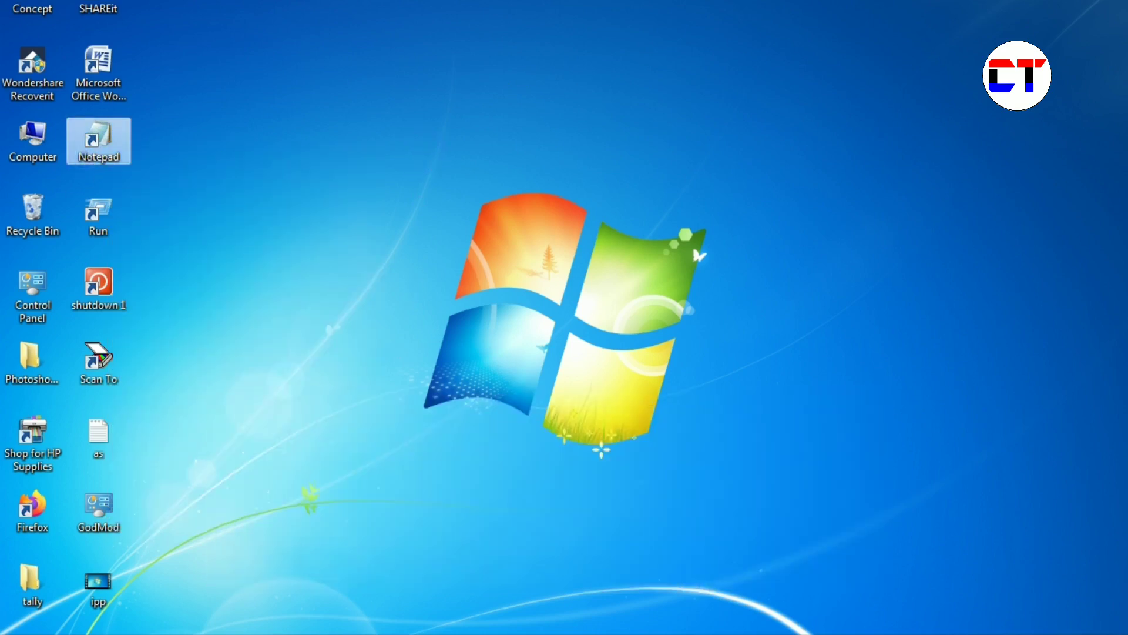
key("F2")
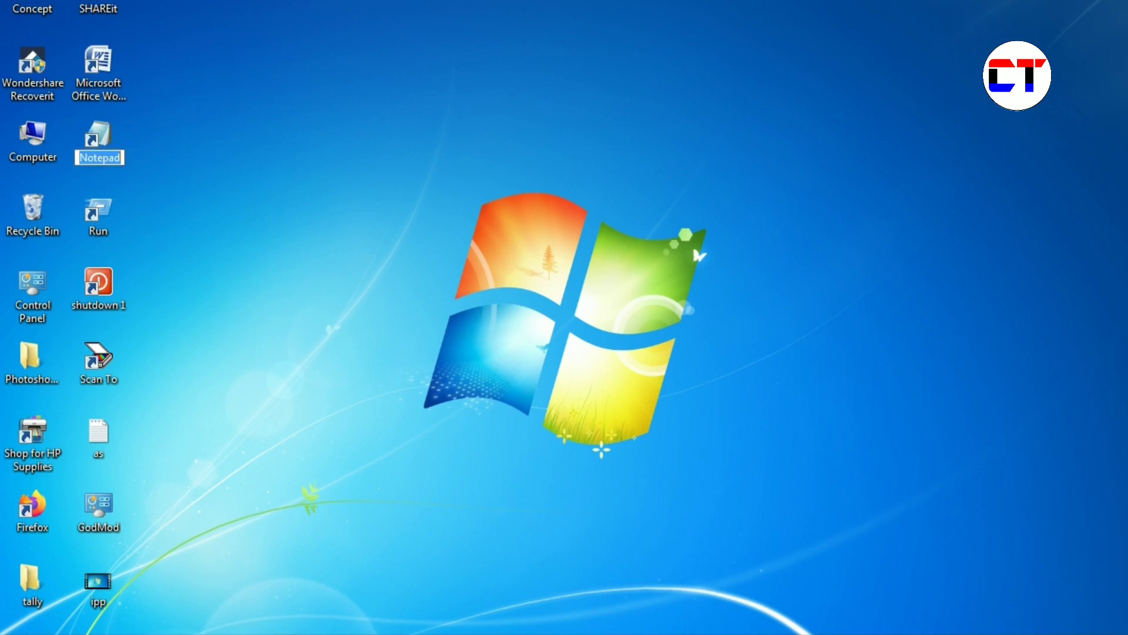
key("End")
key("BackSpace")
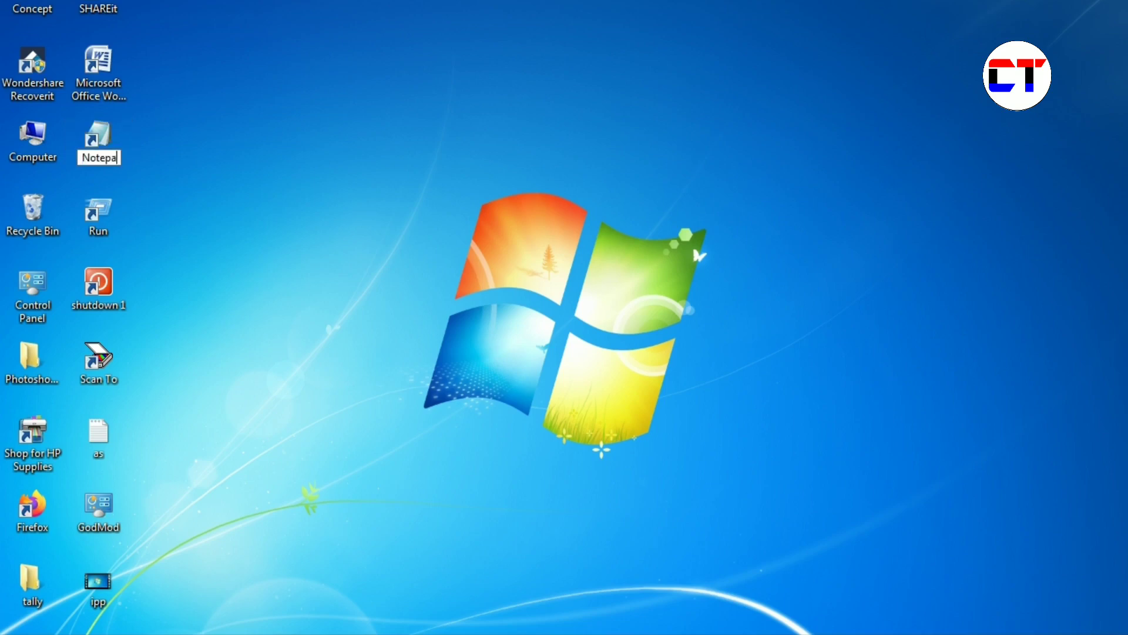
key("BackSpace")
key("BackSpace")
key("BackSpace")
key("BackSpace")
key("BackSpace")
key("BackSpace")
key("Return")
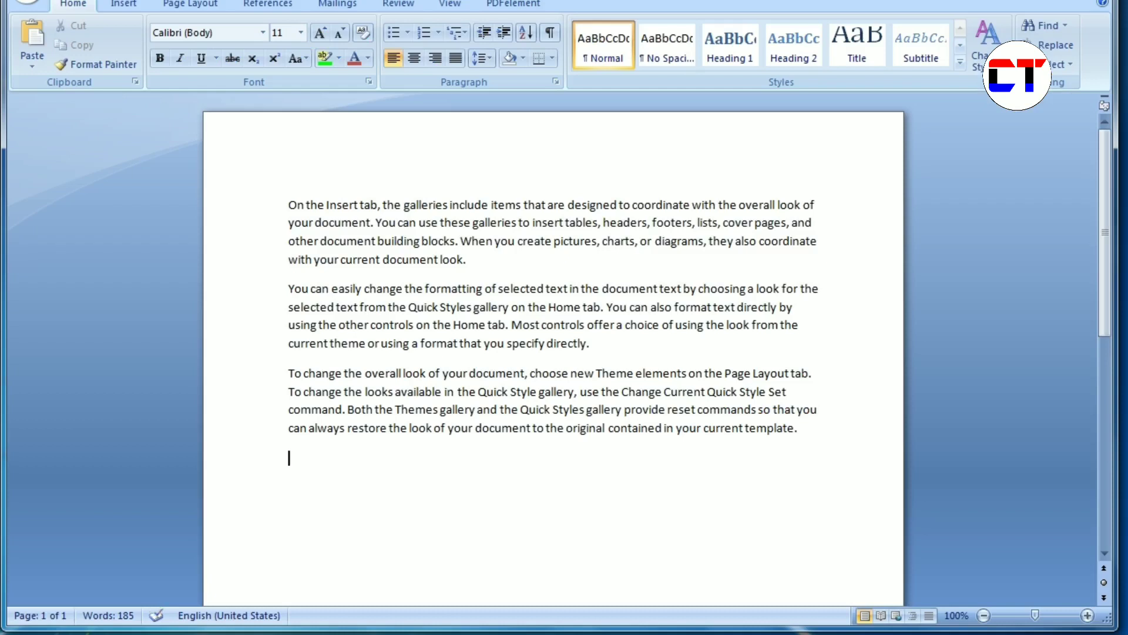
Delete the third paragraph, which begins "To change the overall look of your document"
key("Up")
key("ctrl+Up")
key("shift+Down")
key("shift+Down")
key("shift+Down")
key("shift+Down")
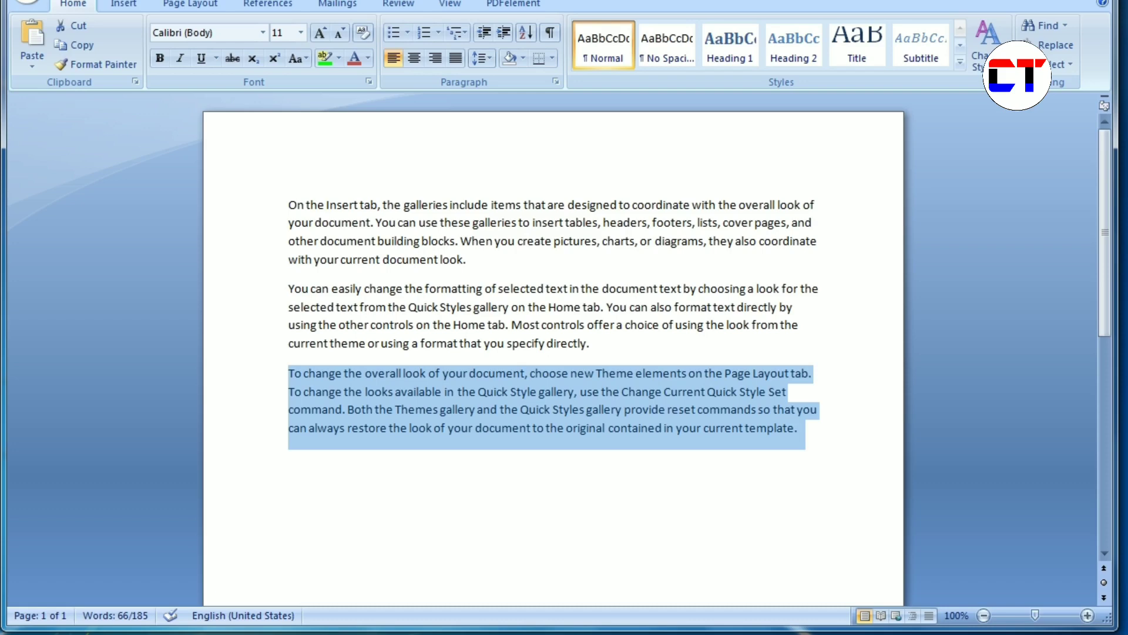
key("Delete")
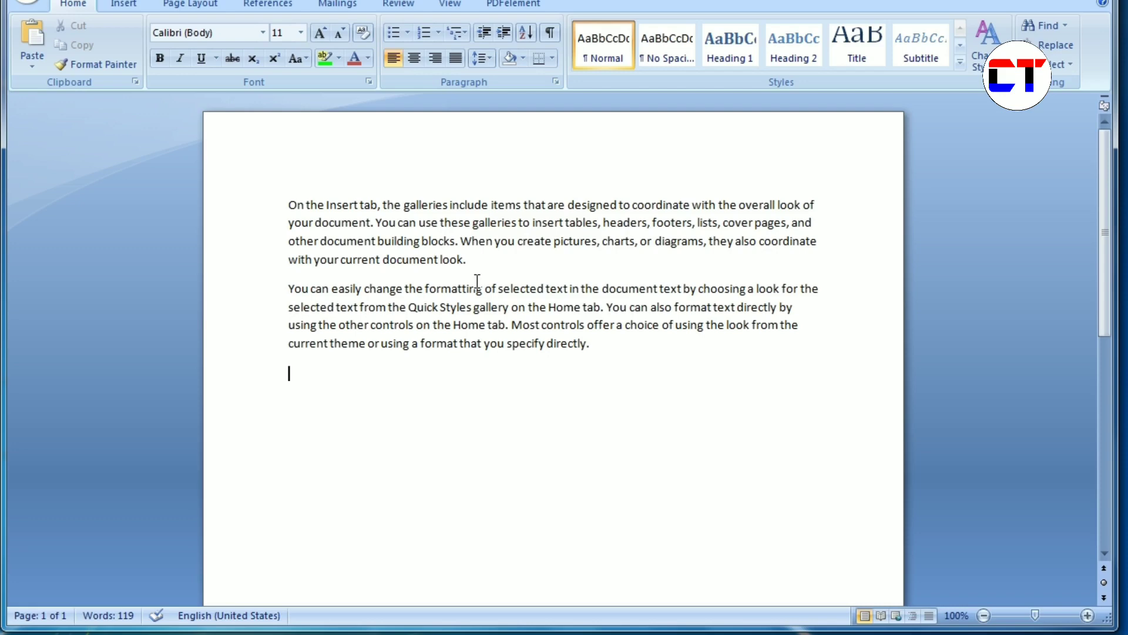
Undo the deletion of the third paragraph, redo it, undo it again and clear the selection
key("ctrl+y")
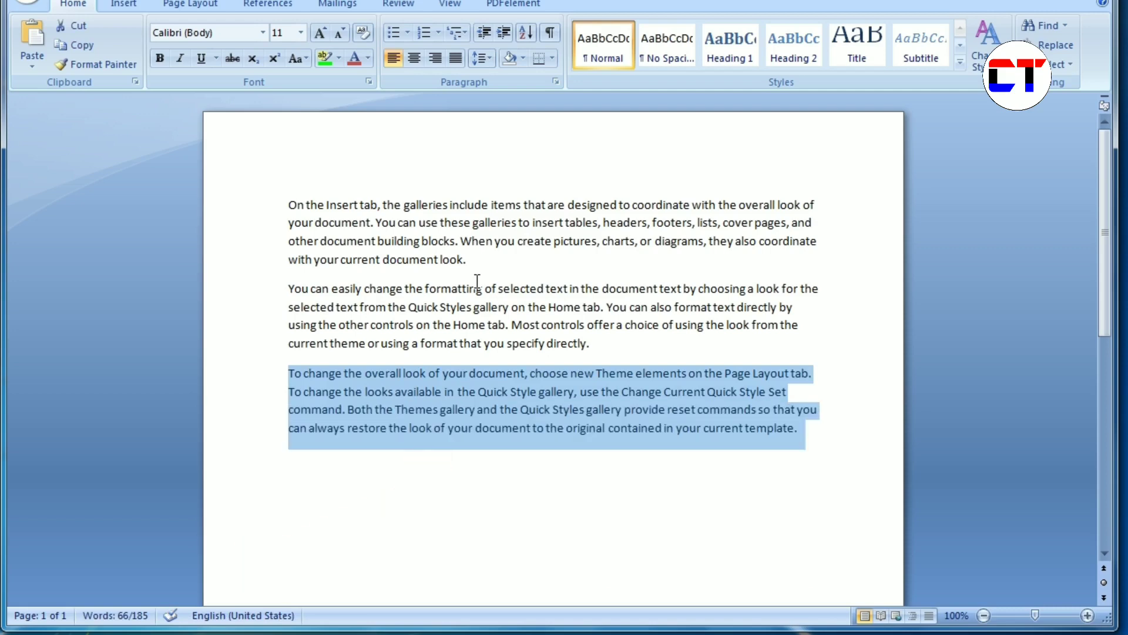
key("ctrl+z")
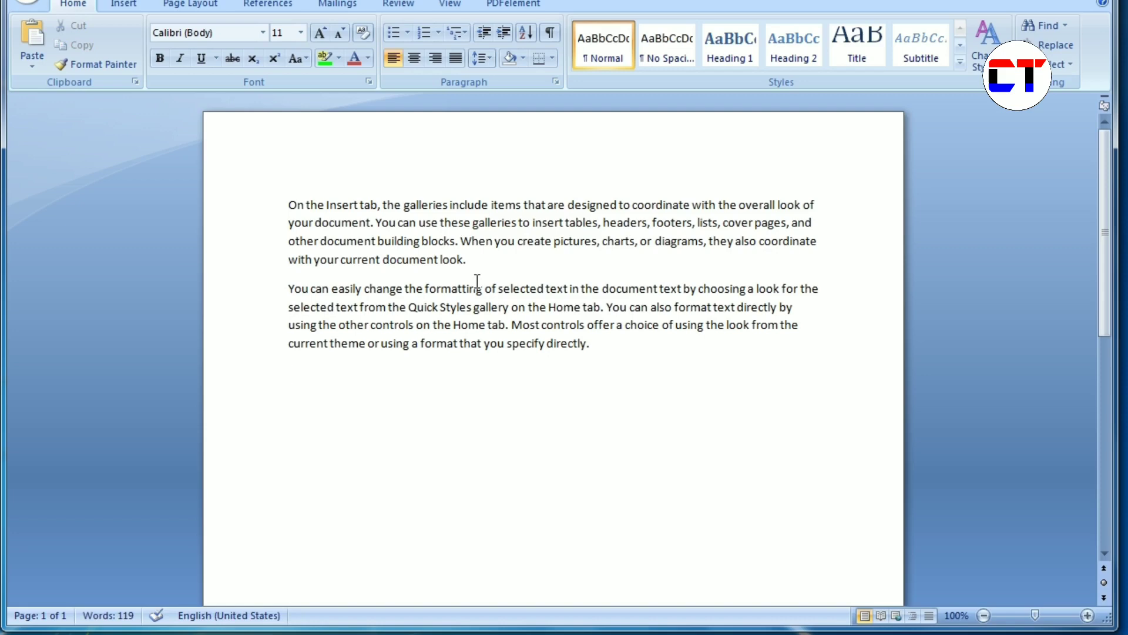
key("ctrl+y")
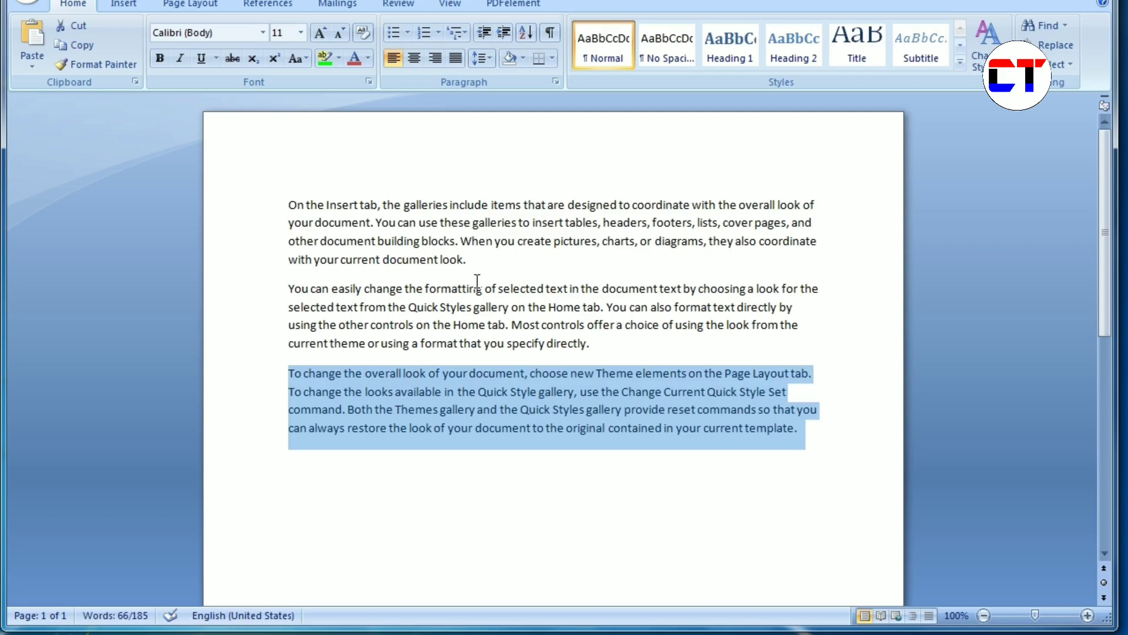
key("Right")
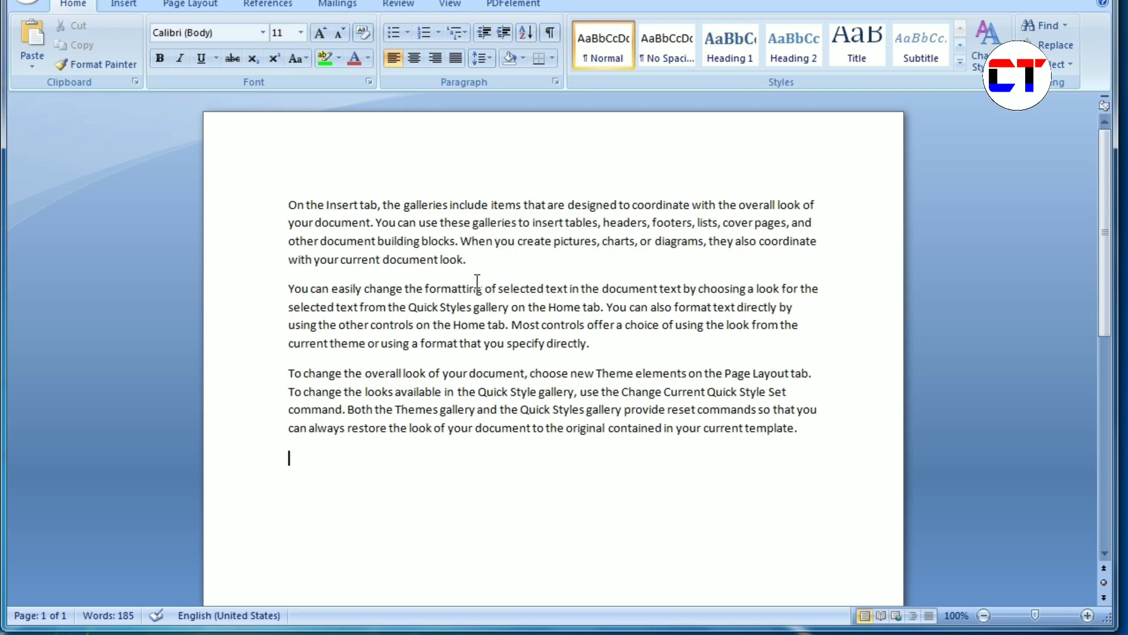
Highlight the third paragraph from its first word to its end, and clear the selection
key("Up")
key("Up")
key("Up")
key("Up")
key("Up")
key("Down")
left_click_drag(286, 374, 759, 458)
left_click(434, 485)
Select the entire third paragraph, extending the selection from "To change the" to "current template."
left_click(285, 373)
key("shift+Right")
key("shift+Right")
key("shift+Right")
key("shift+Right")
key("shift+Right")
key("shift+Right")
key("shift+Right")
key("shift+Right")
key("shift+Right")
key("shift+Right")
key("shift+Right")
key("shift+Right")
key("shift+Right")
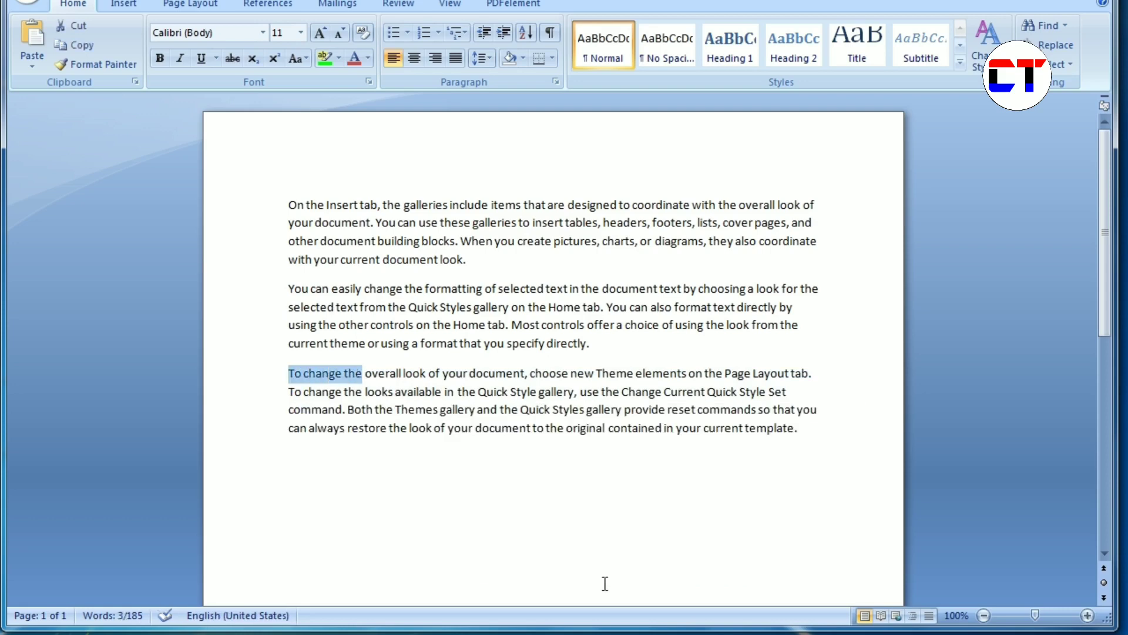
key("shift+Right")
key("shift+Right")
key("shift+Right")
key("shift+Right")
key("shift+Right")
key("shift+Right")
key("shift+Right")
key("shift+Right")
key("shift+Right")
key("shift+Right")
key("shift+Right")
key("shift+Right")
key("shift+Down")
key("shift+Down")
key("shift+Down")
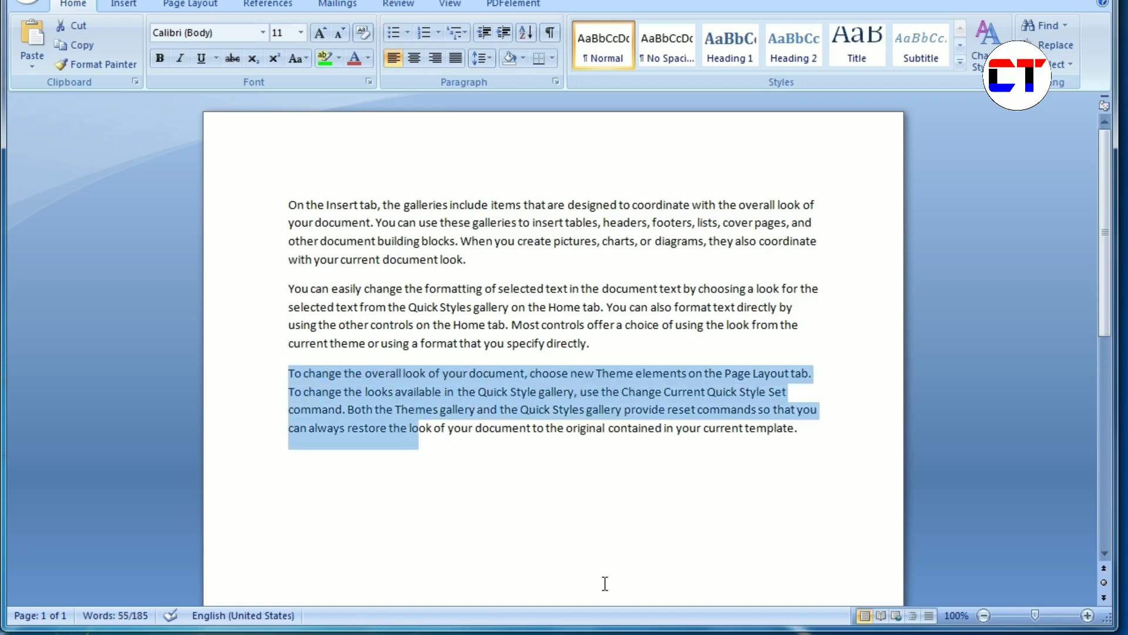
key("shift+Right")
key("shift+Right")
key("shift+Right")
key("shift+Right")
key("shift+Right")
key("shift+Right")
key("shift+Right")
key("shift+Right")
key("shift+Right")
key("shift+Right")
key("shift+Right")
key("shift+Right")
key("shift+Right")
key("shift+Right")
key("shift+Right")
key("shift+Right")
key("shift+Right")
key("shift+Right")
key("shift+Right")
key("shift+Right")
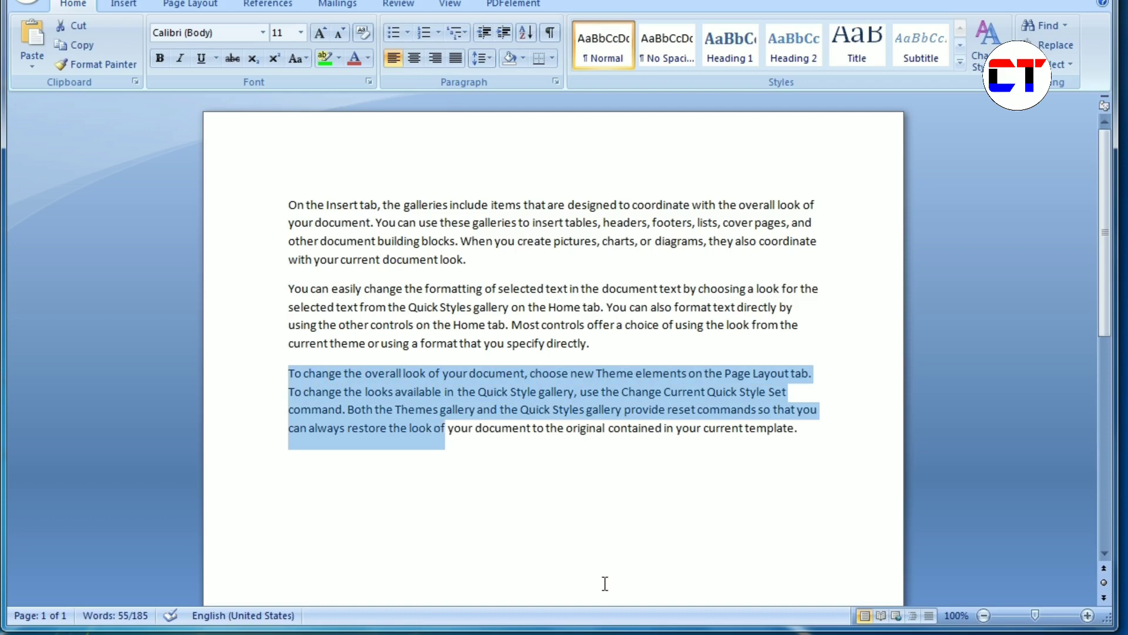
key("shift+Right")
key("shift+Right")
key("shift+Right")
key("shift+Right")
key("shift+Right")
key("shift+Right")
key("shift+Right")
key("shift+Right")
key("shift+Right")
key("shift+Right")
key("shift+Right")
key("shift+Right")
key("shift+Right")
key("shift+Right")
key("shift+Right")
key("shift+Right")
key("shift+Right")
key("shift+Right")
key("shift+Right")
key("shift+Right")
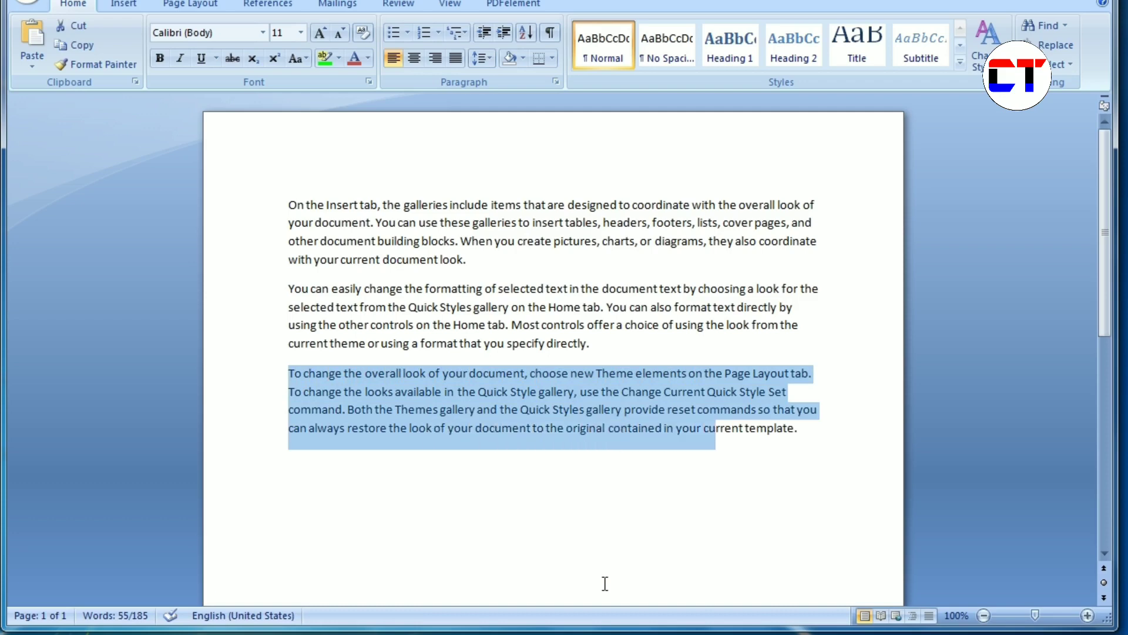
key("shift+Right")
key("shift+Right")
key("shift+Right")
key("shift+Right")
key("shift+Right")
key("shift+Right")
key("shift+Right")
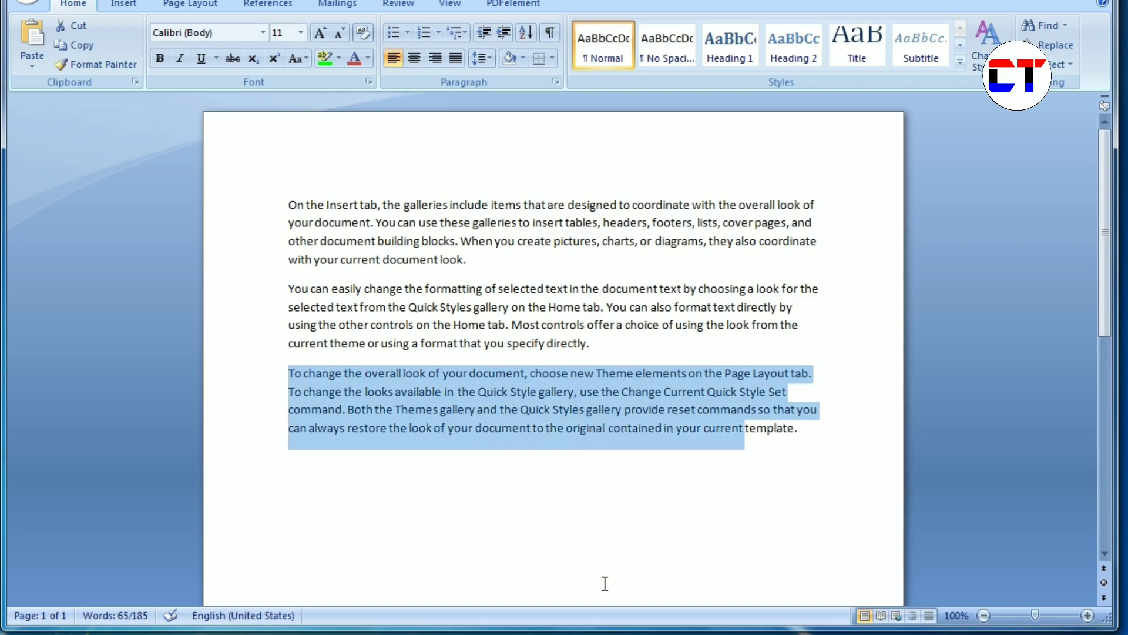
key("shift+Right")
key("shift+Right")
key("shift+Right")
key("shift+Right")
key("shift+Right")
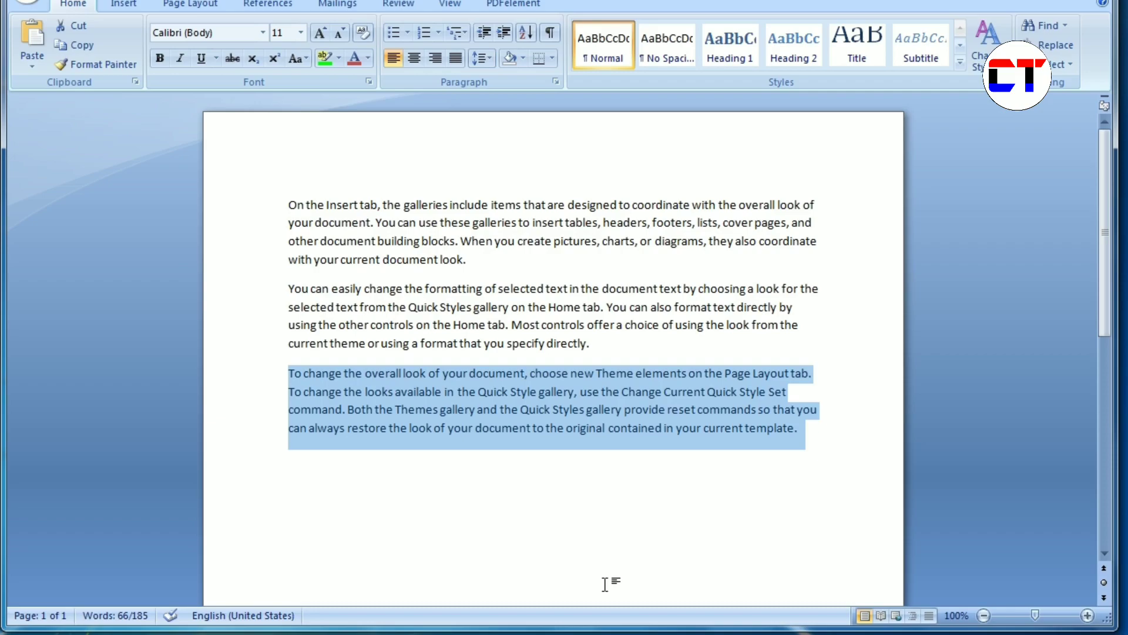
Clear the third paragraph's selection and move the text cursor to the start of that paragraph's last line
key("Up")
key("Down")
key("Down")
key("Down")
key("Down")
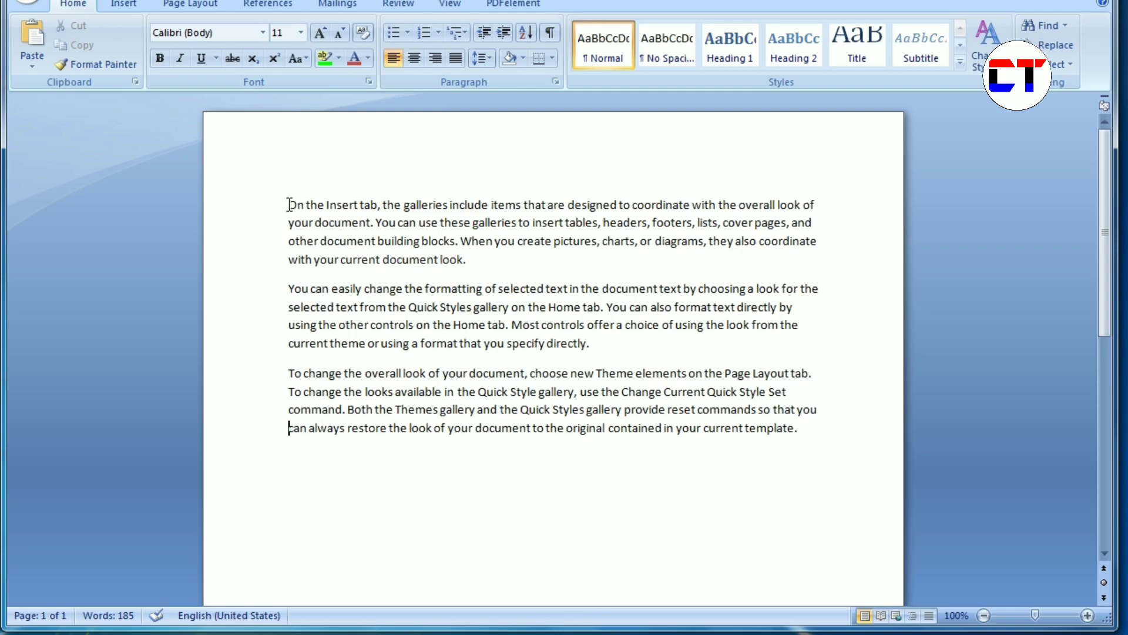
Select all the text from "On the Insert tab" to the document's end twice, clearing the selection each time
left_click_drag(288, 205, 638, 486)
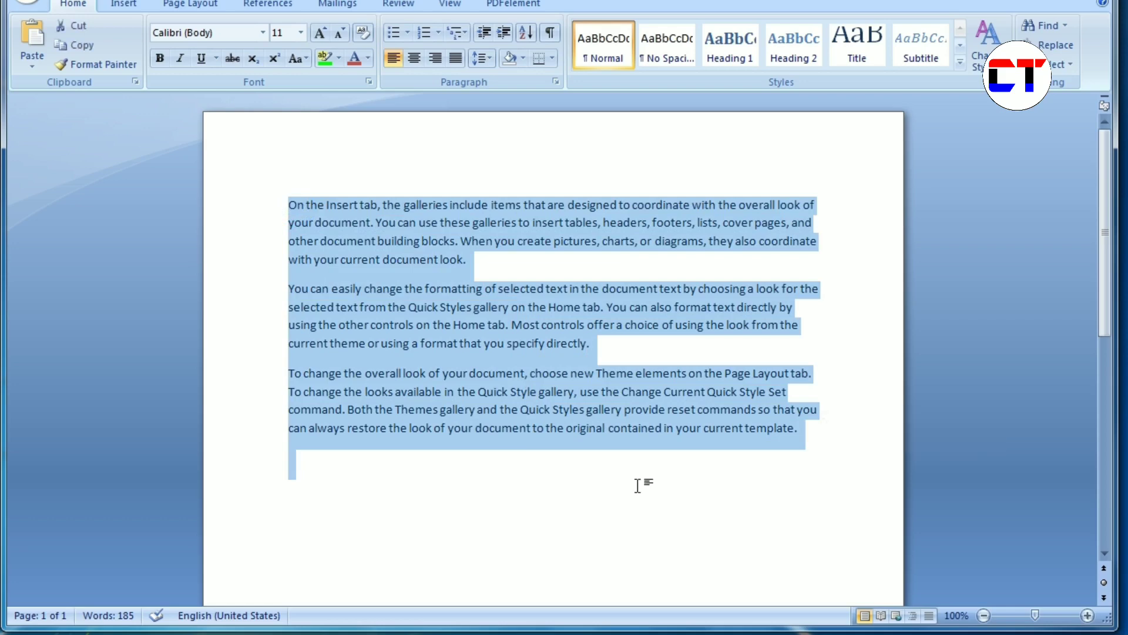
left_click(445, 503)
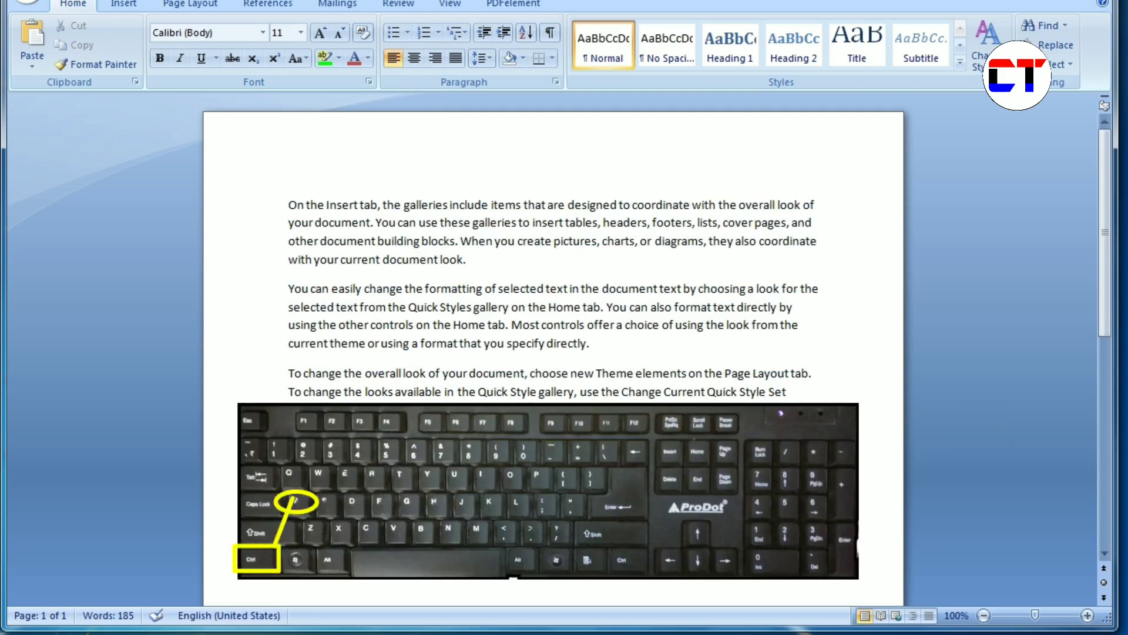
key("ctrl+a")
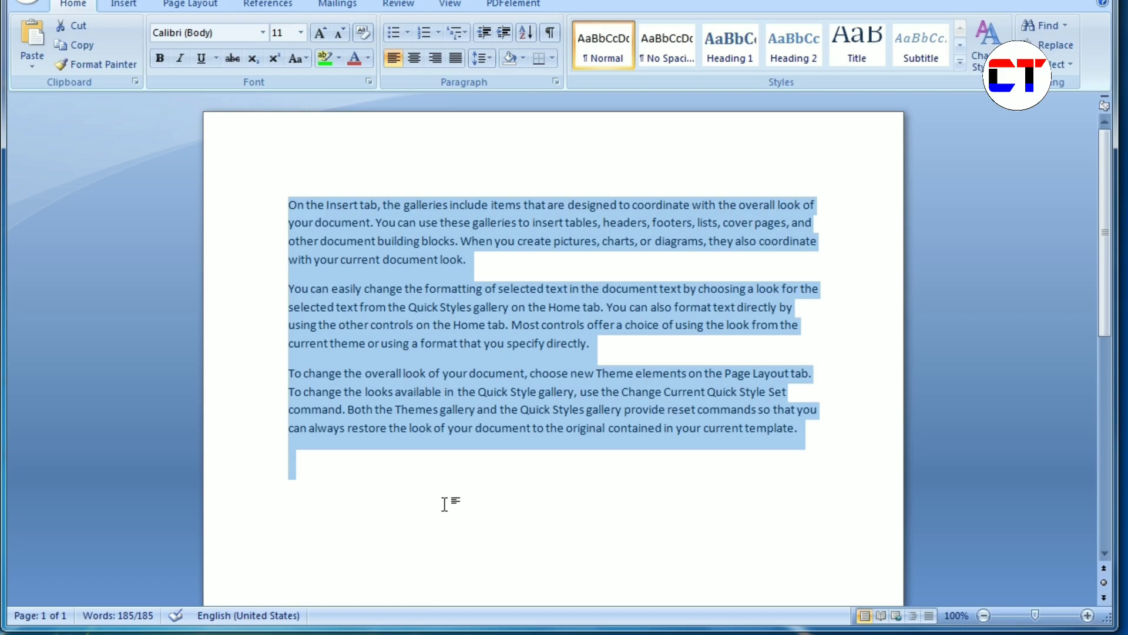
left_click(445, 503)
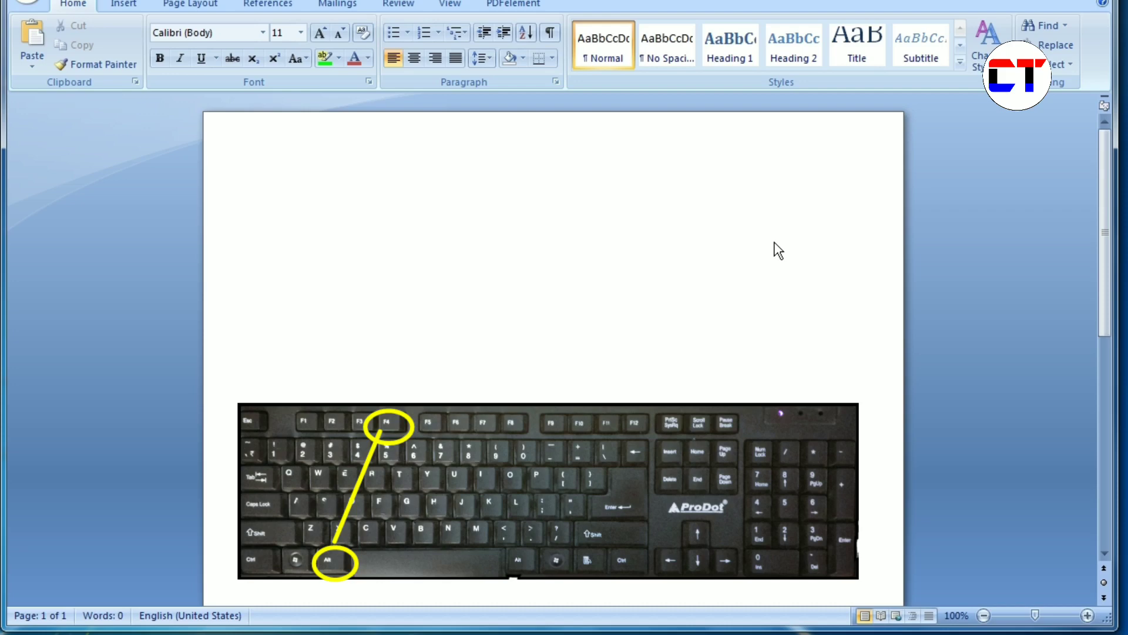
Close the blank Word document's window
key("alt")
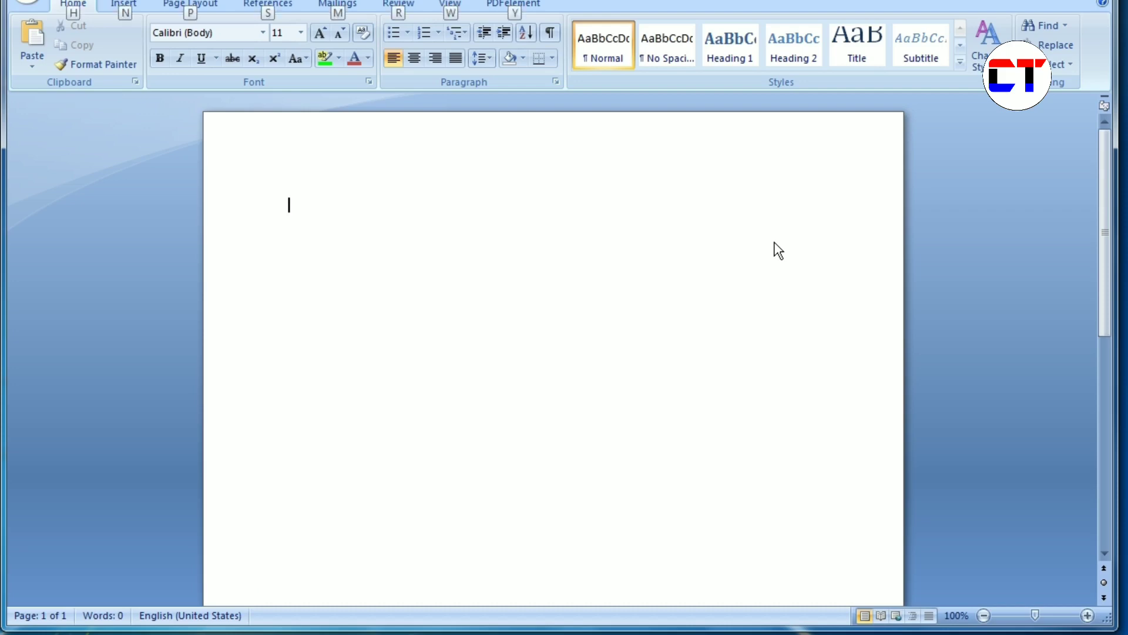
key("alt+F4")
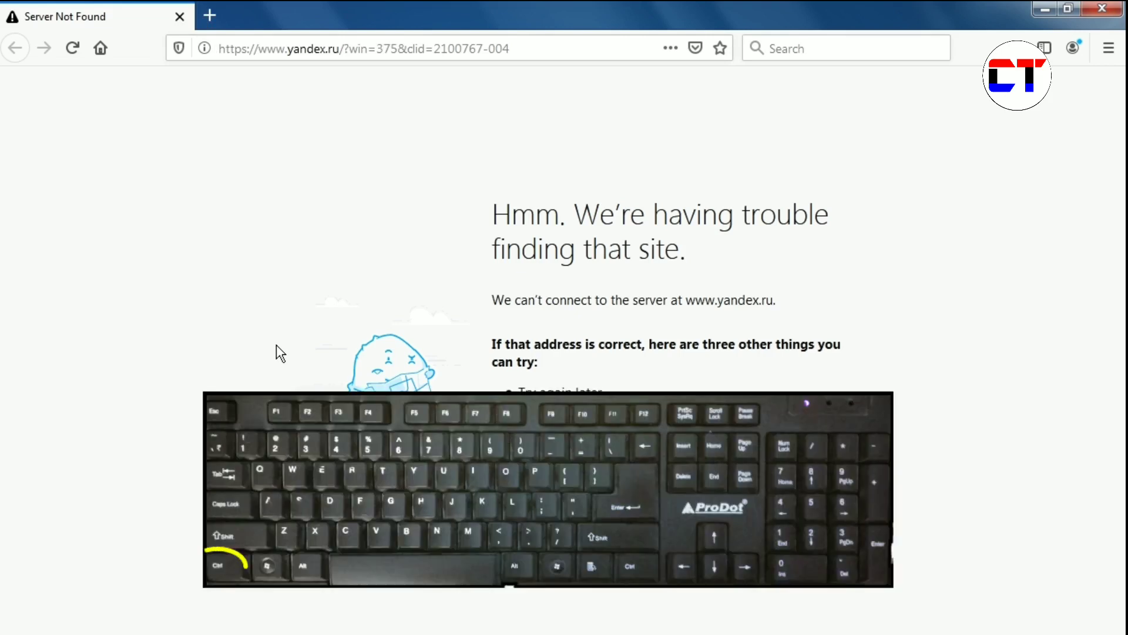
Open five new tabs in Firefox beside the "Server Not Found" tab
key("ctrl+t")
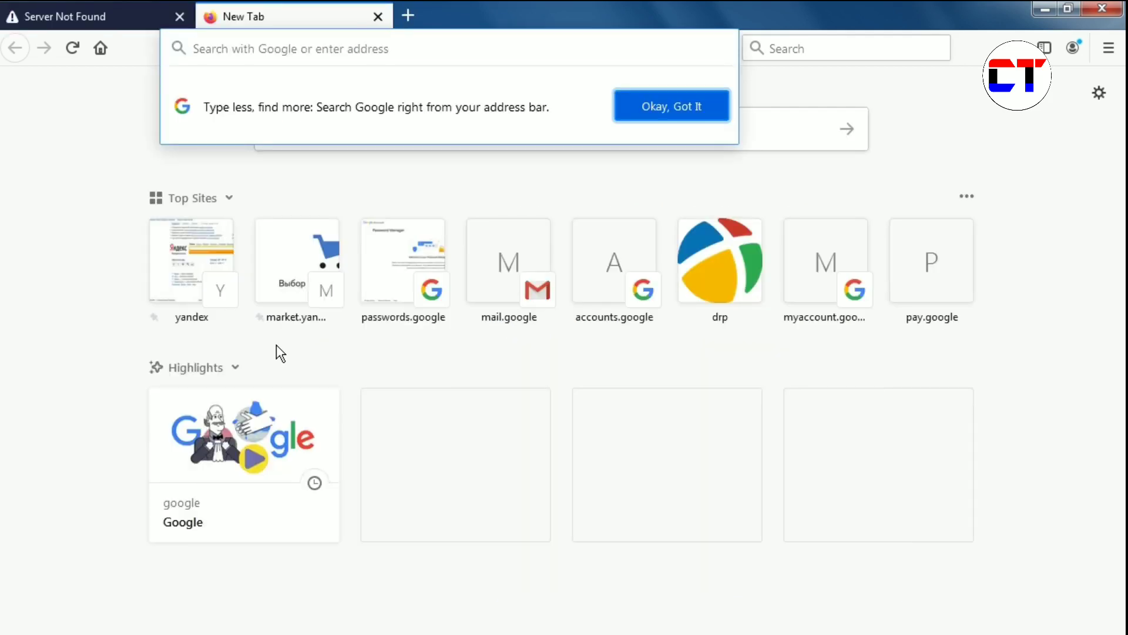
key("ctrl+t")
key("ctrl+t")
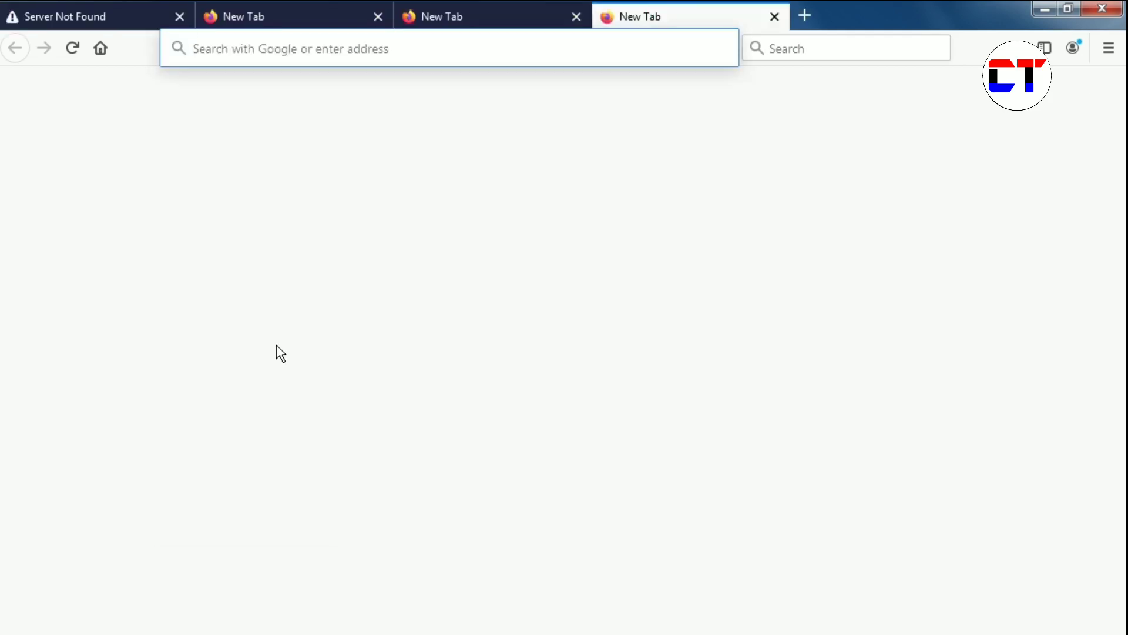
key("ctrl+t")
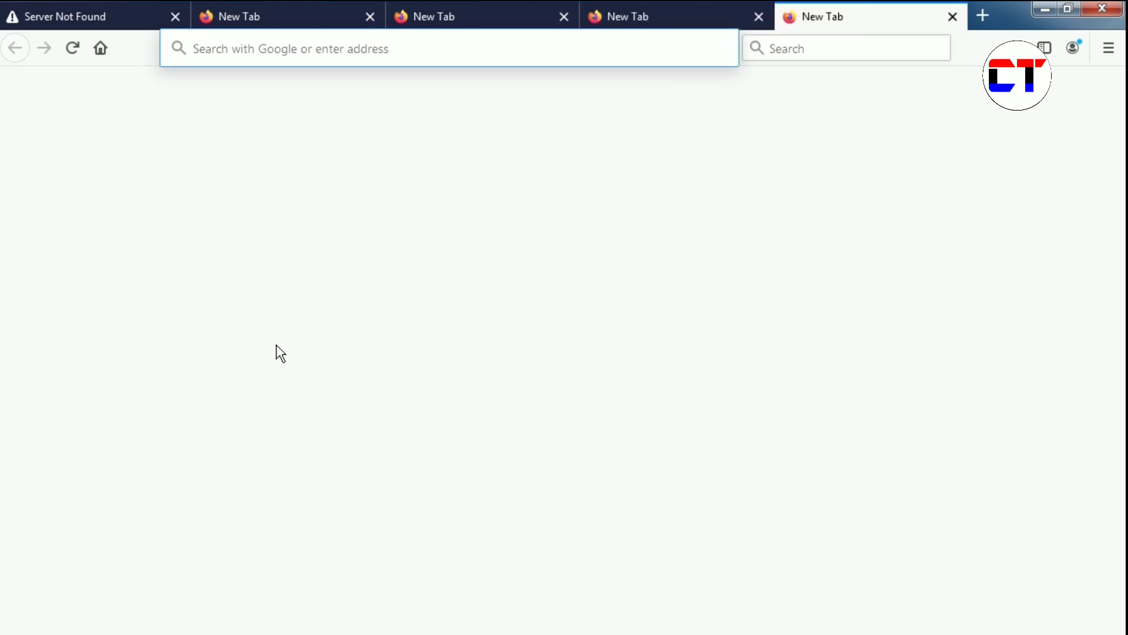
key("ctrl+t")
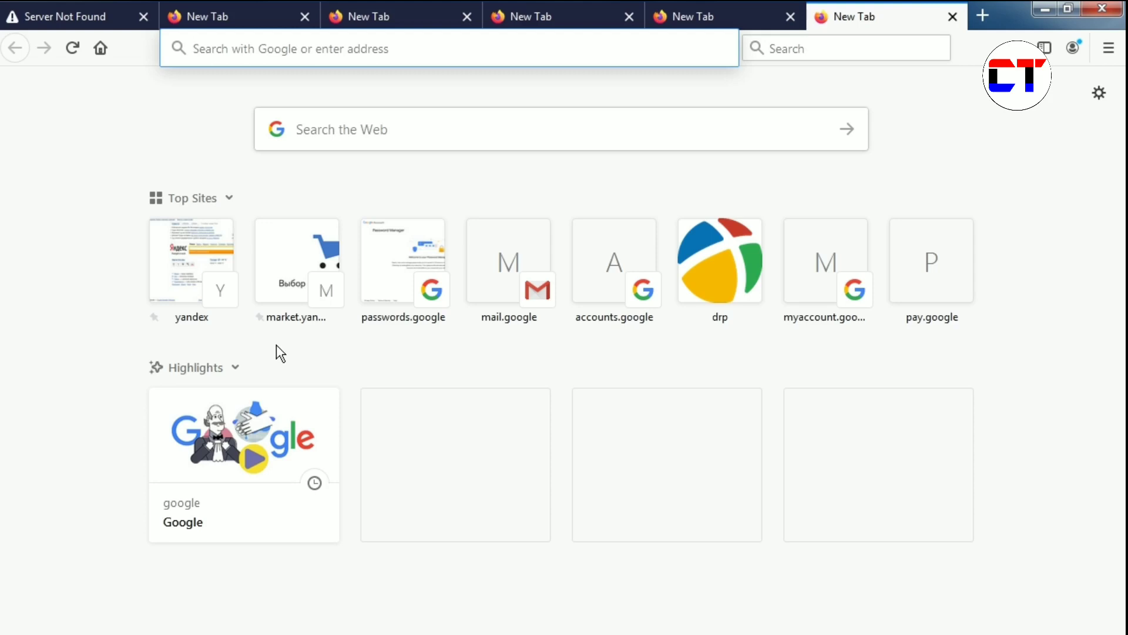
Cycle forward through the open browser tabs several times, stopping on the third "New Tab" page
key("ctrl+Tab")
key("ctrl+Tab")
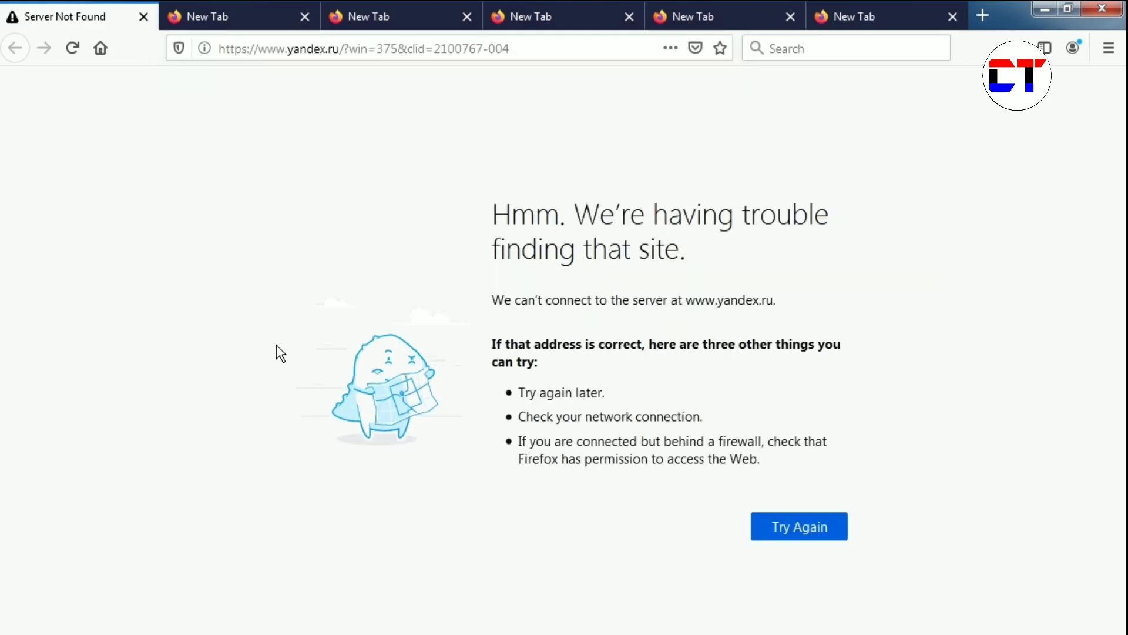
key("ctrl+Tab")
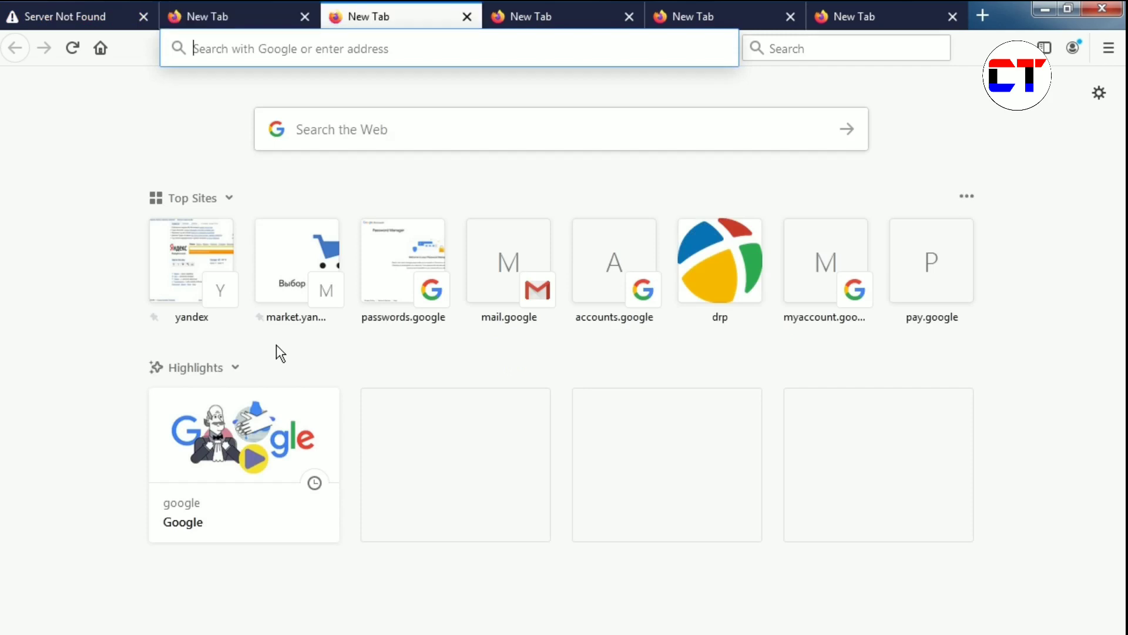
key("ctrl+Tab")
key("ctrl+Tab")
key("ctrl+Tab")
key("ctrl+Tab")
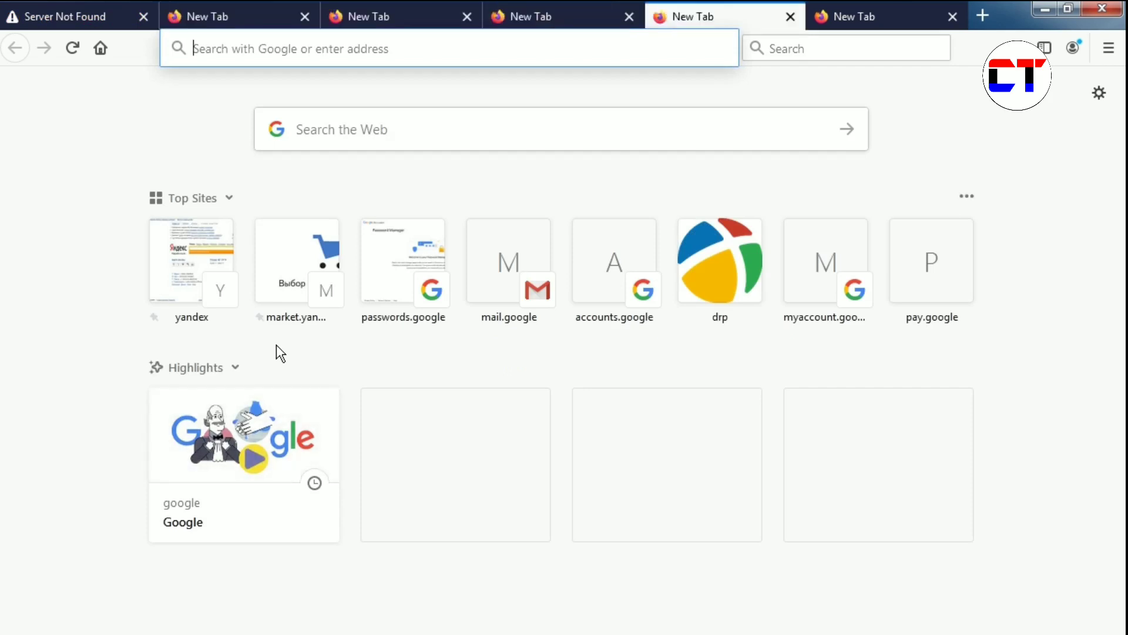
key("ctrl+Tab")
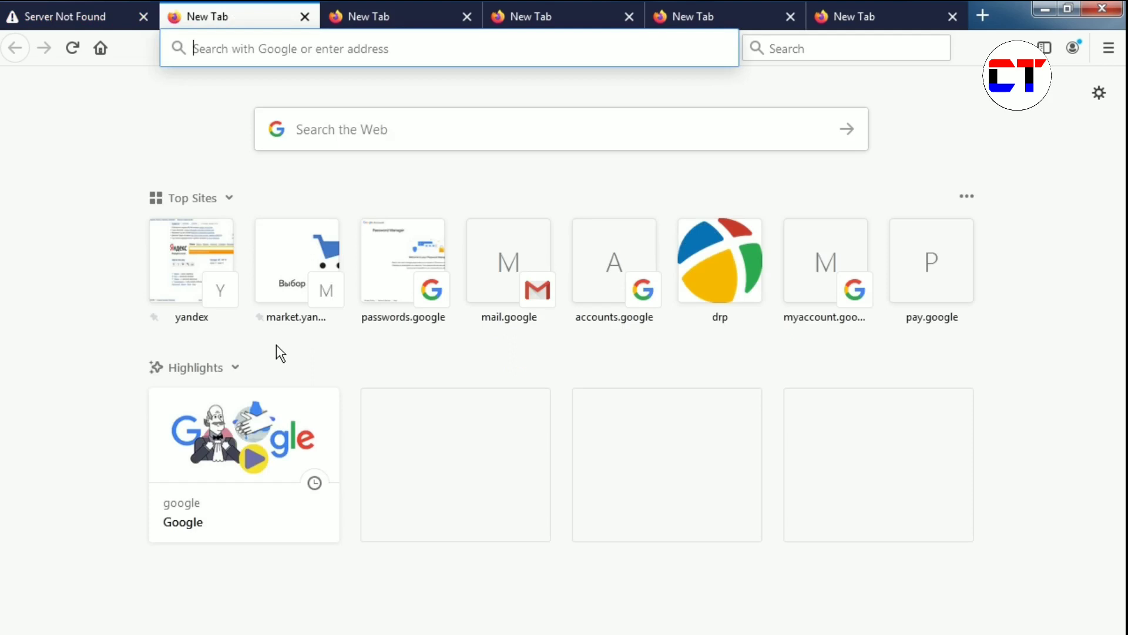
key("ctrl+Tab")
key("ctrl+Tab")
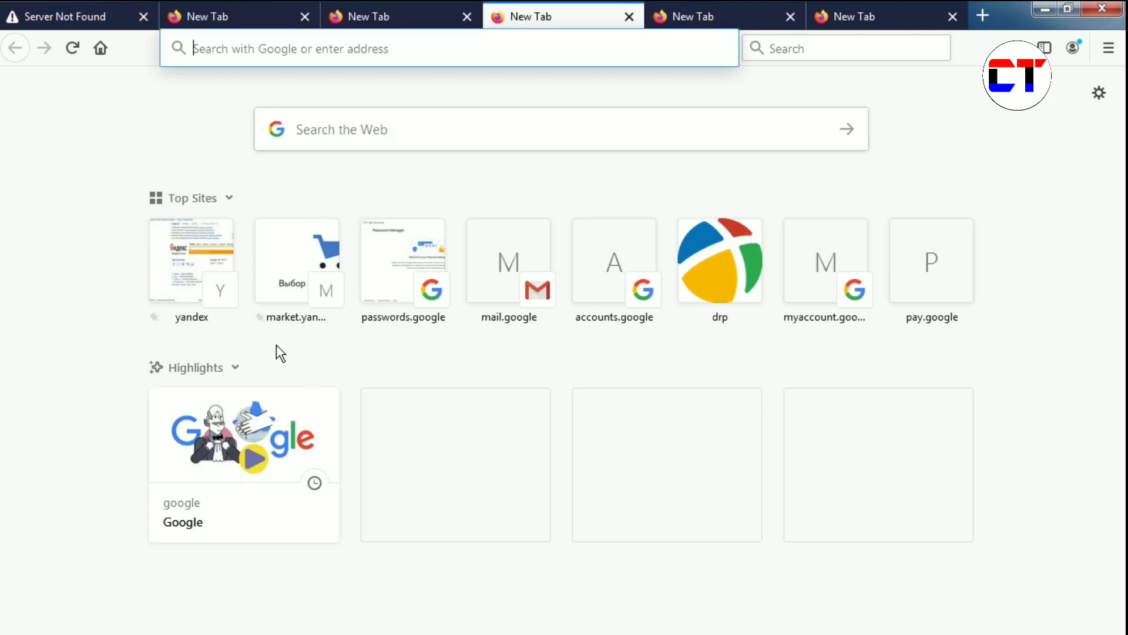
key("ctrl+Tab")
key("ctrl+Tab")
key("ctrl+Tab")
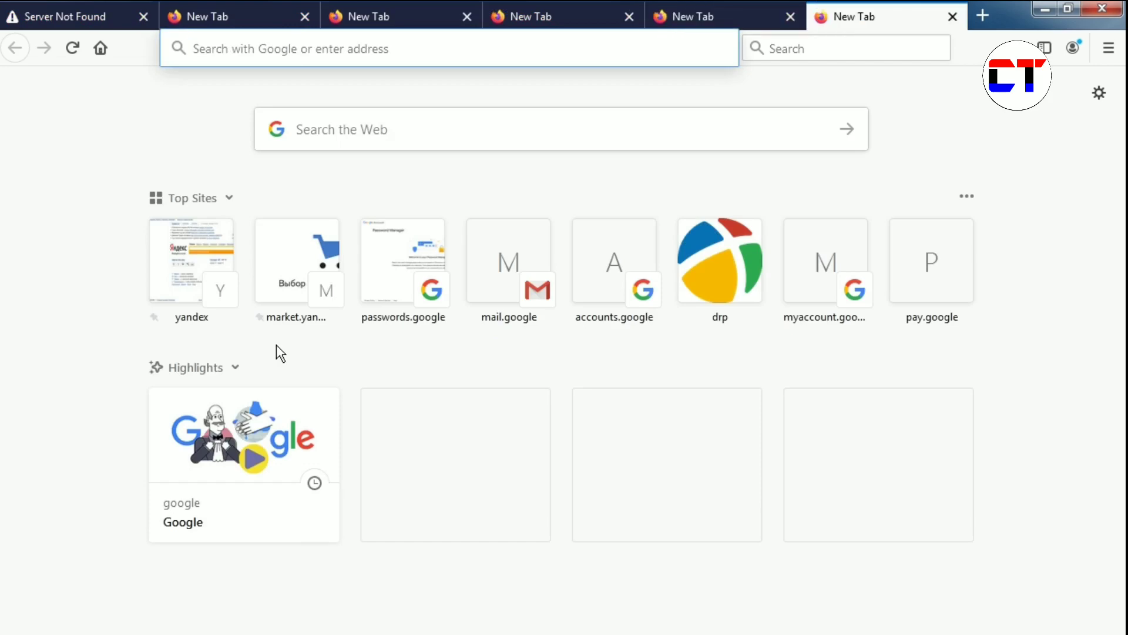
key("ctrl+Tab")
key("ctrl+Tab")
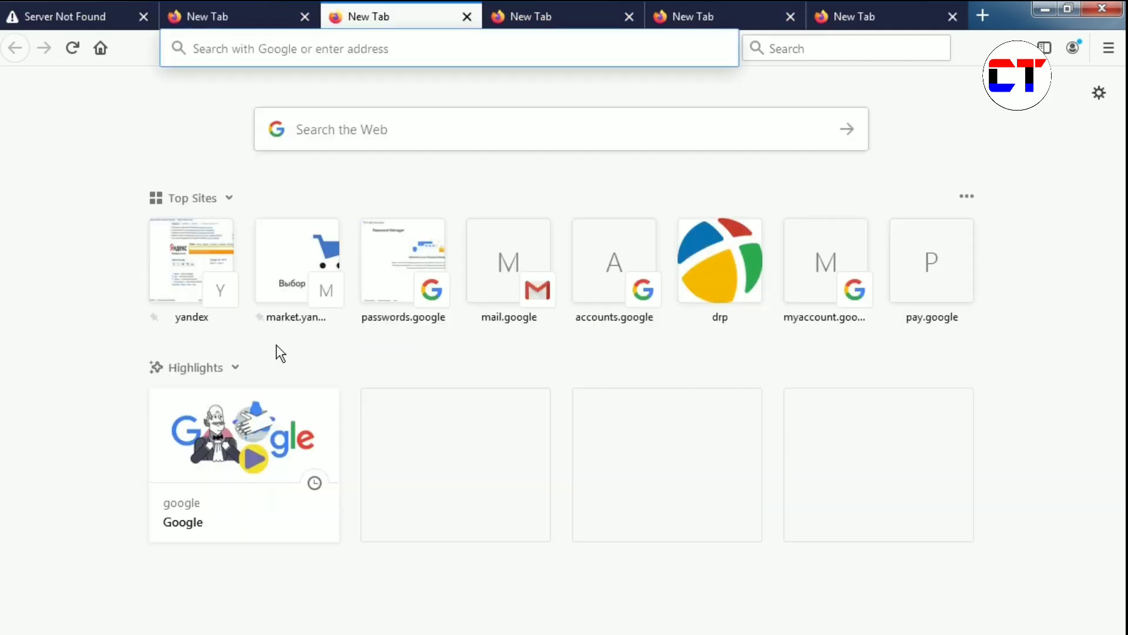
key("ctrl+Tab")
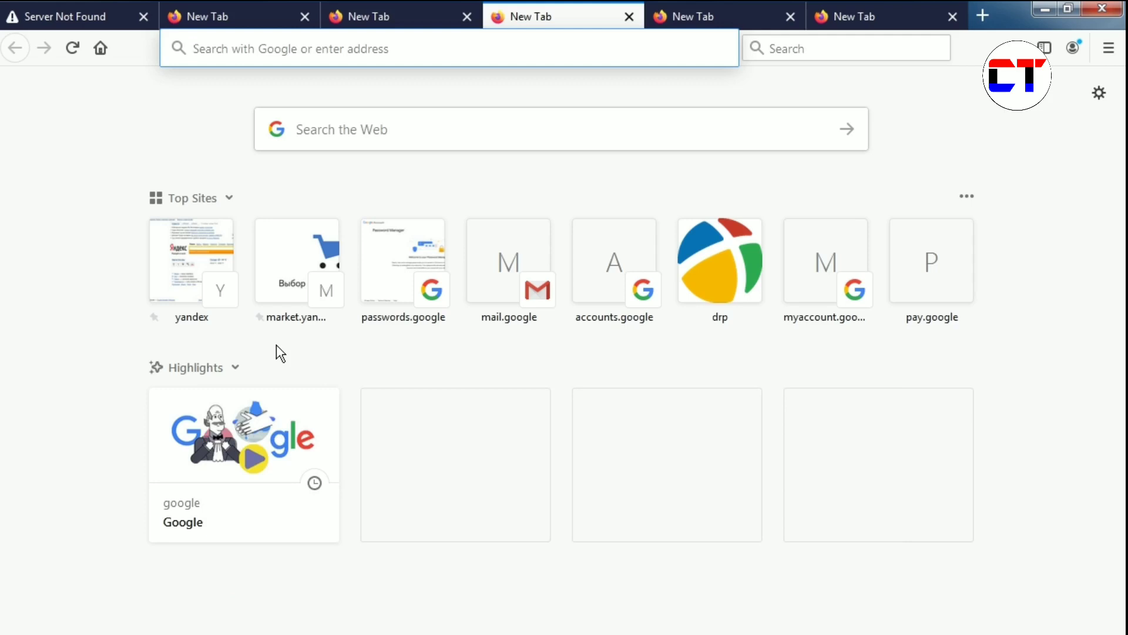
Display the browsing history beside the current page
key("ctrl+h")
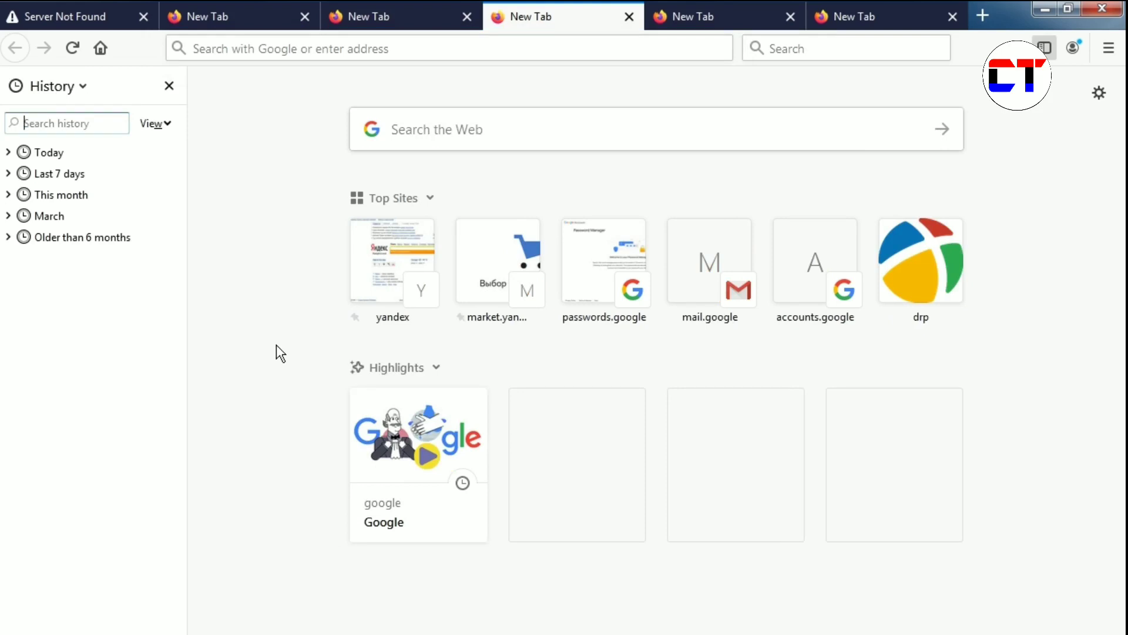
key("Tab")
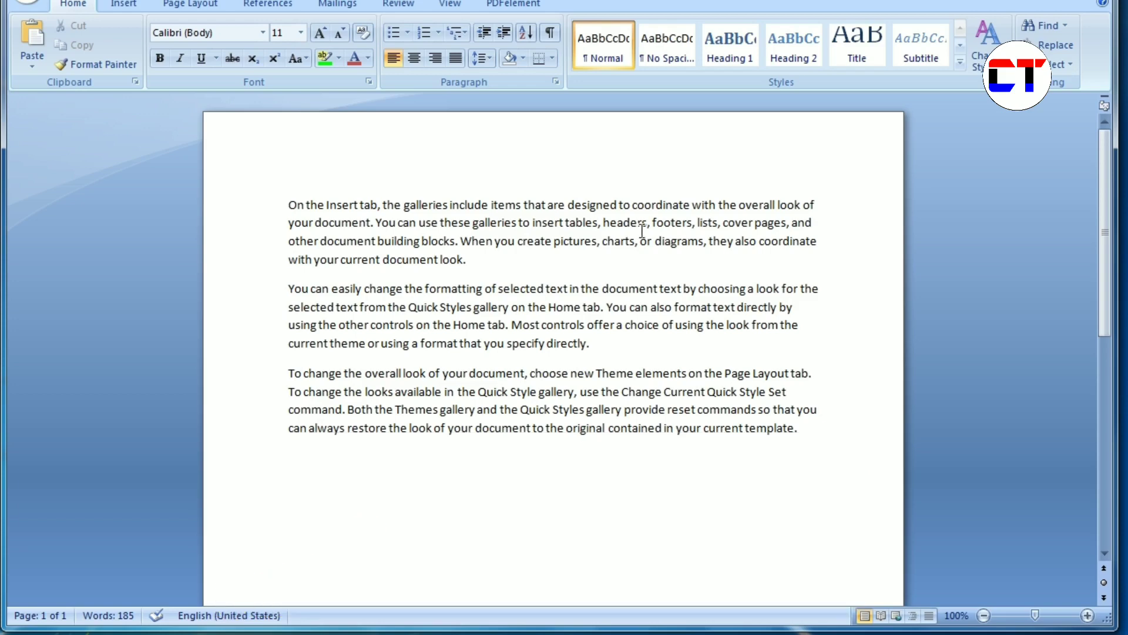
Search the three-paragraph Word document for the word "pictures" and repeat the search for further matches
key("ctrl+f")
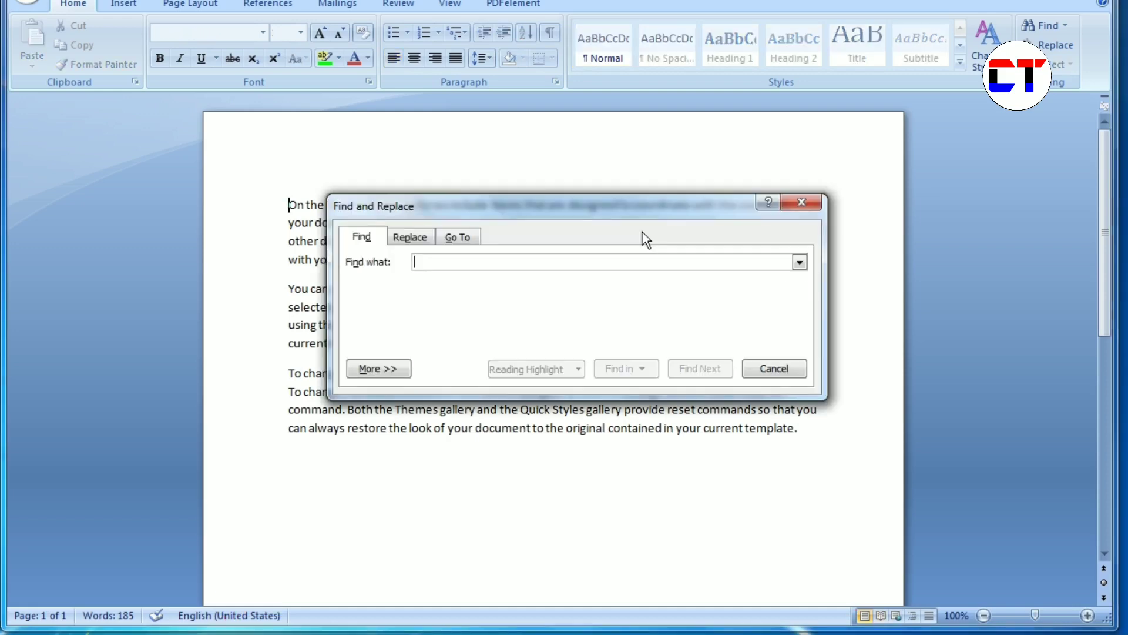
type("p")
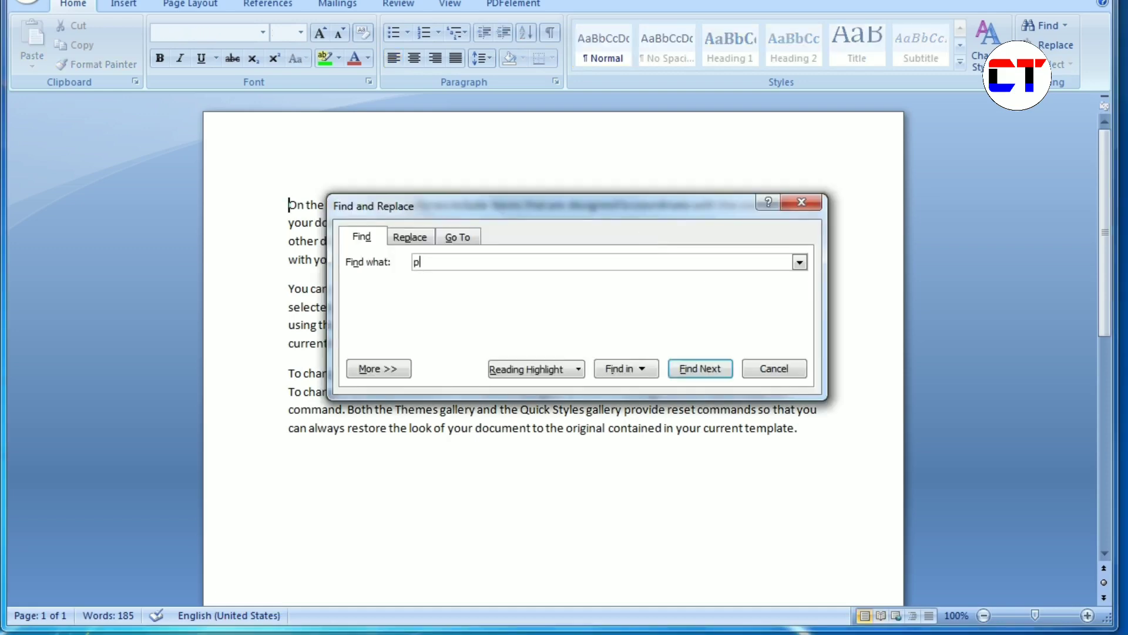
type("ictures")
key("Return")
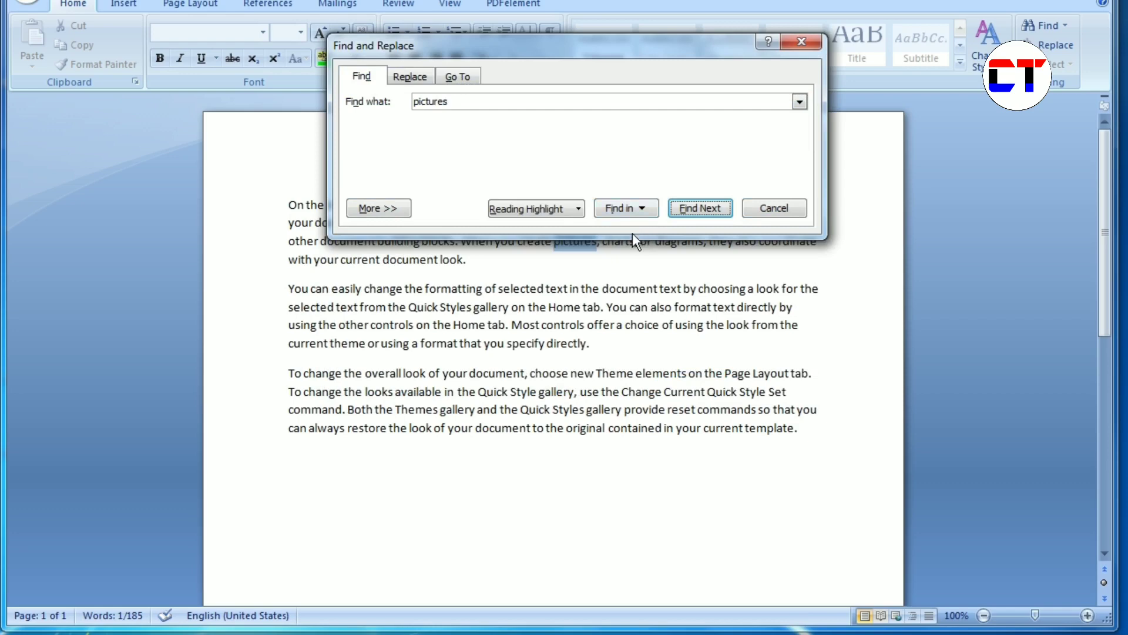
key("Return")
key("Return")
key("Return")
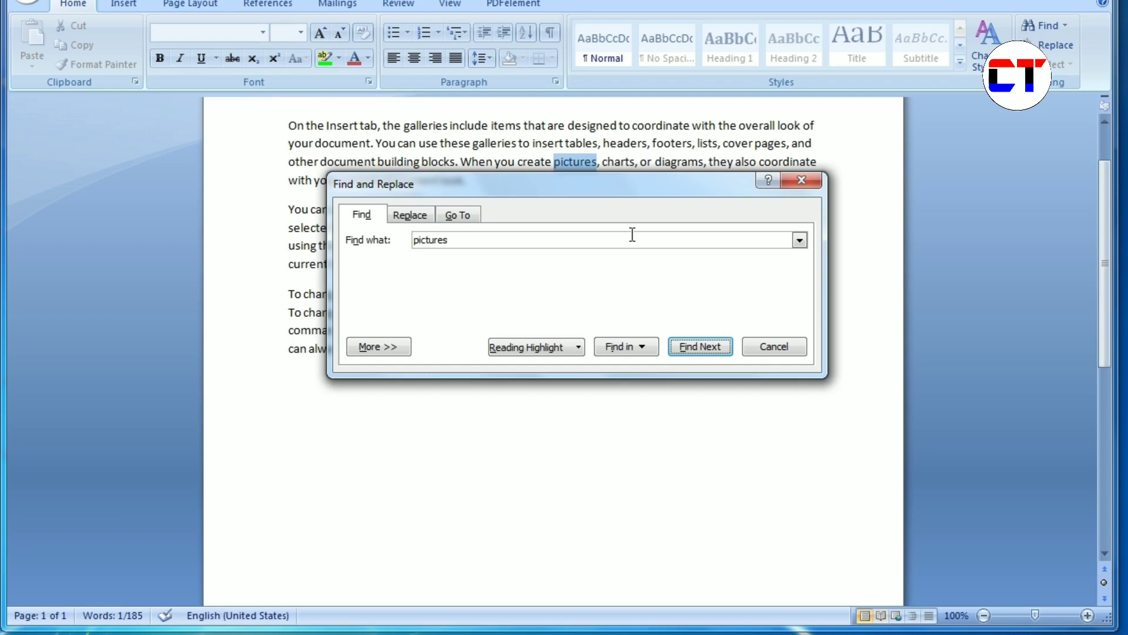
Repeat the search for "pictures" with the Find and Replace dialog moved away from the matched word, and close the dialog
left_click_drag(630, 192, 656, 316)
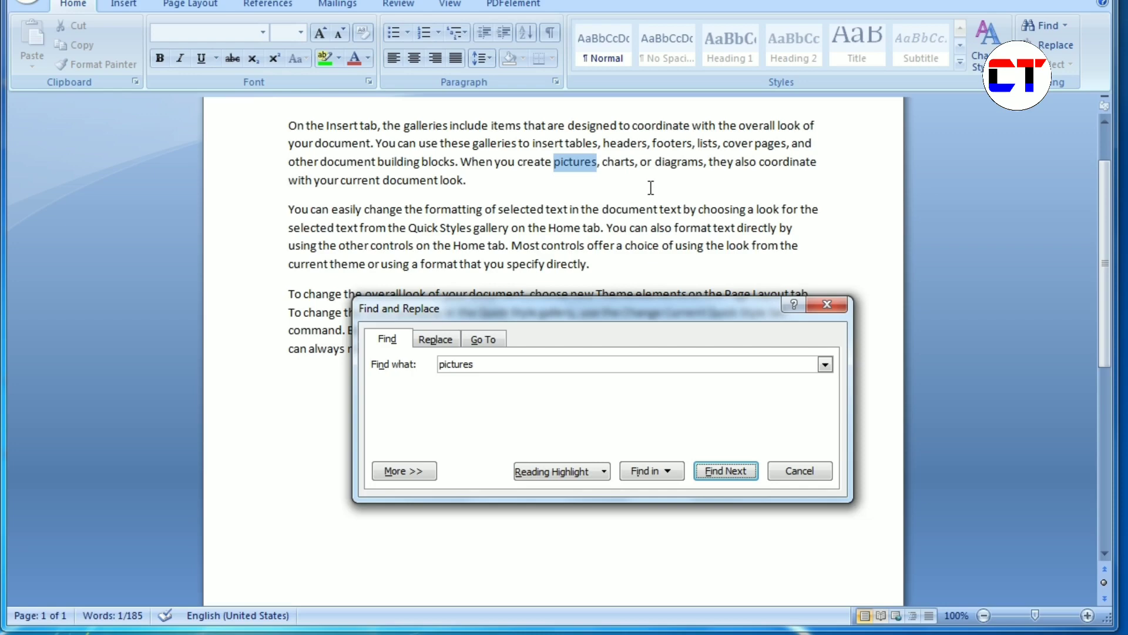
key("Return")
key("Return")
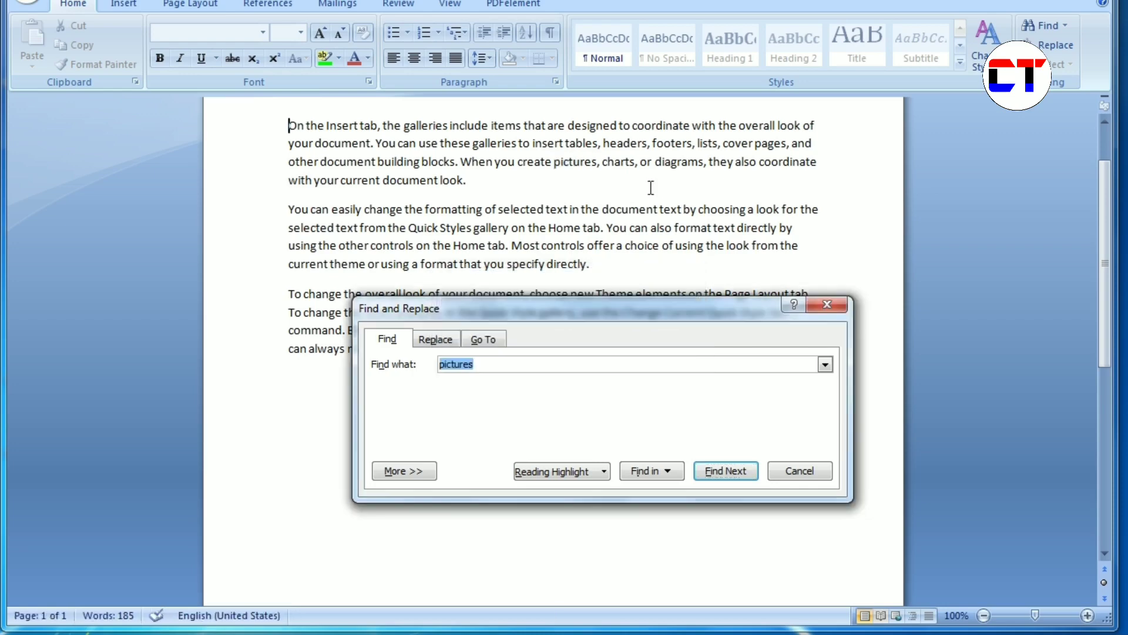
key("Escape")
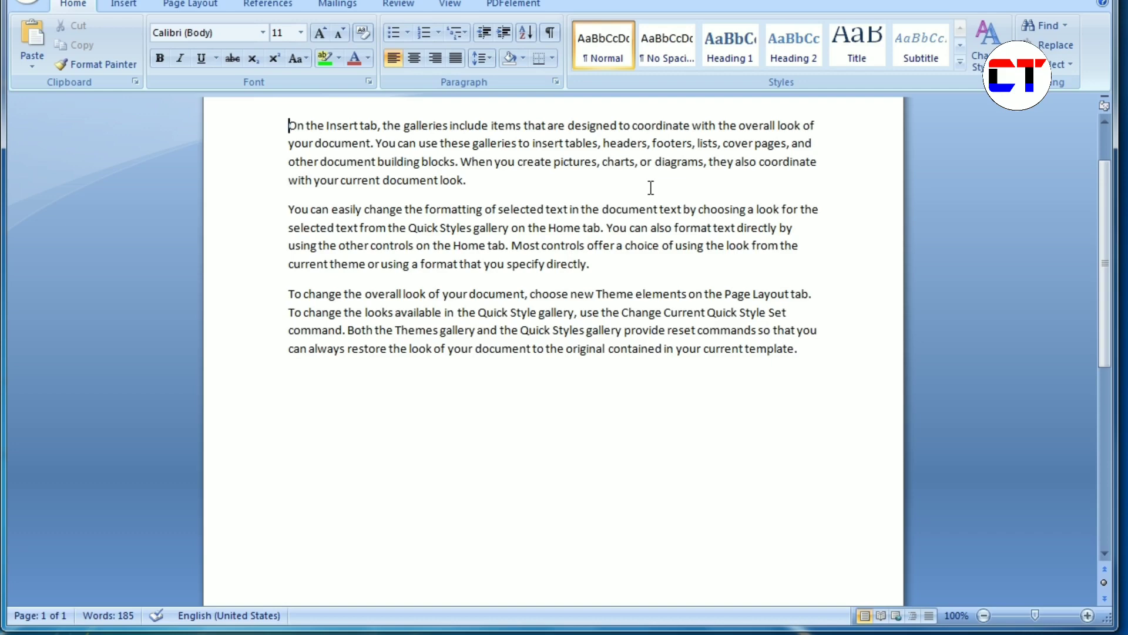
Try the 200% and 75% options in the Zoom dialog, return to 200%, and cancel without applying a zoom level
key("alt")
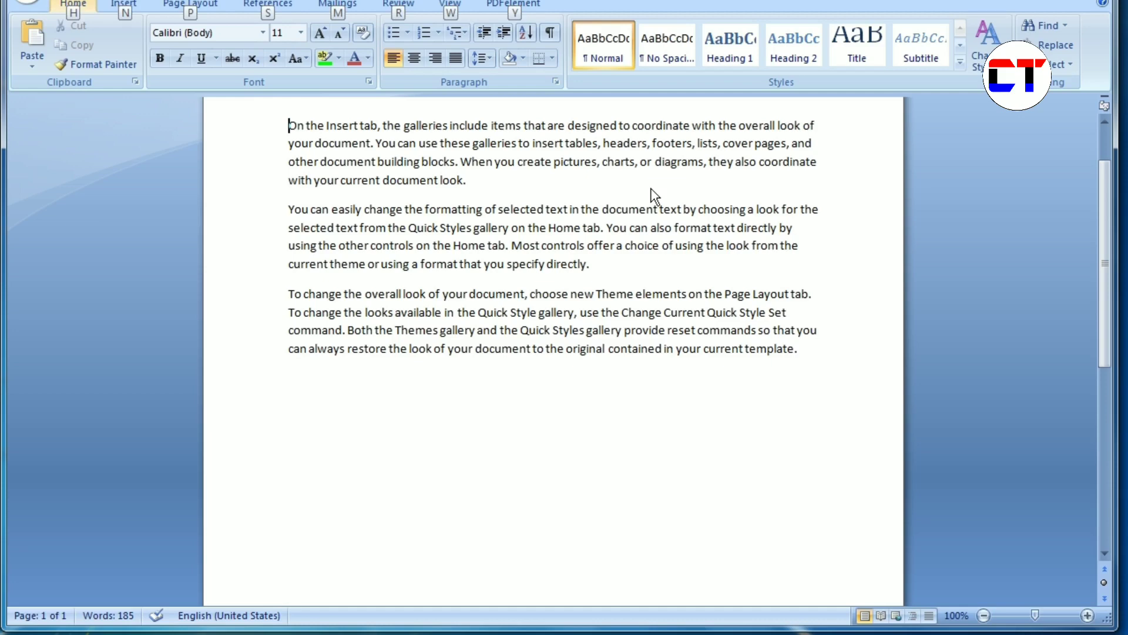
key("w")
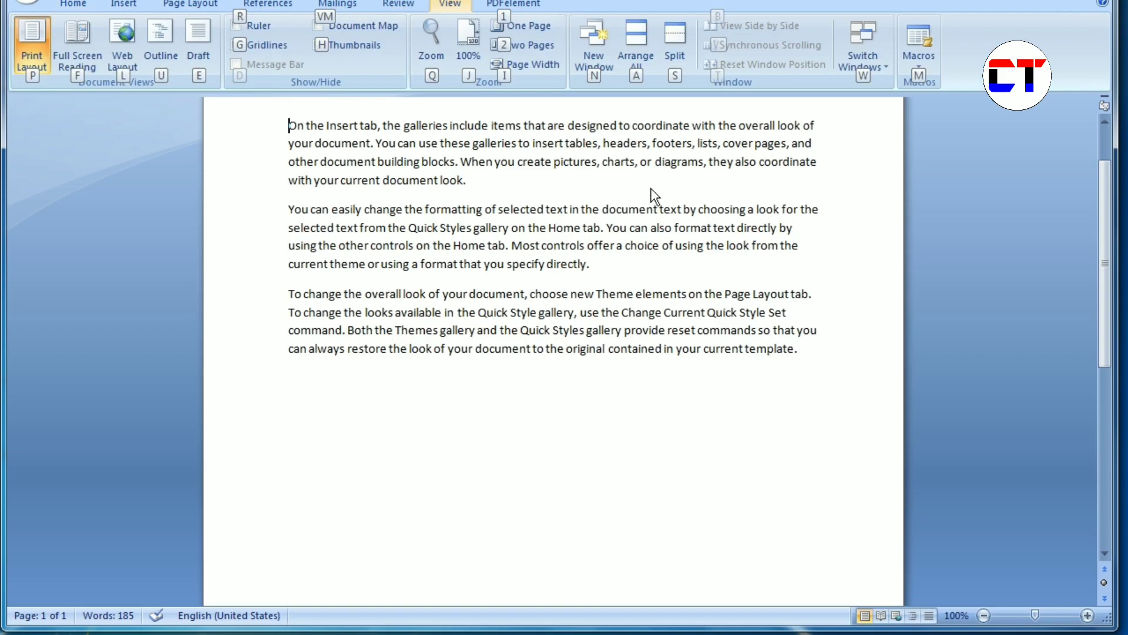
key("q")
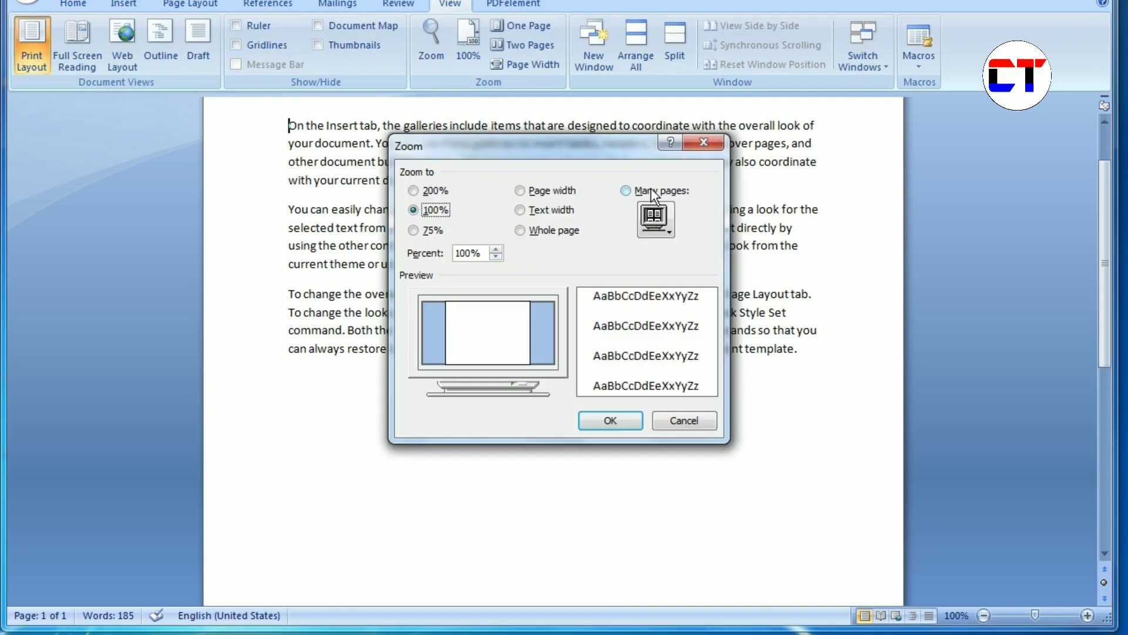
key("Up")
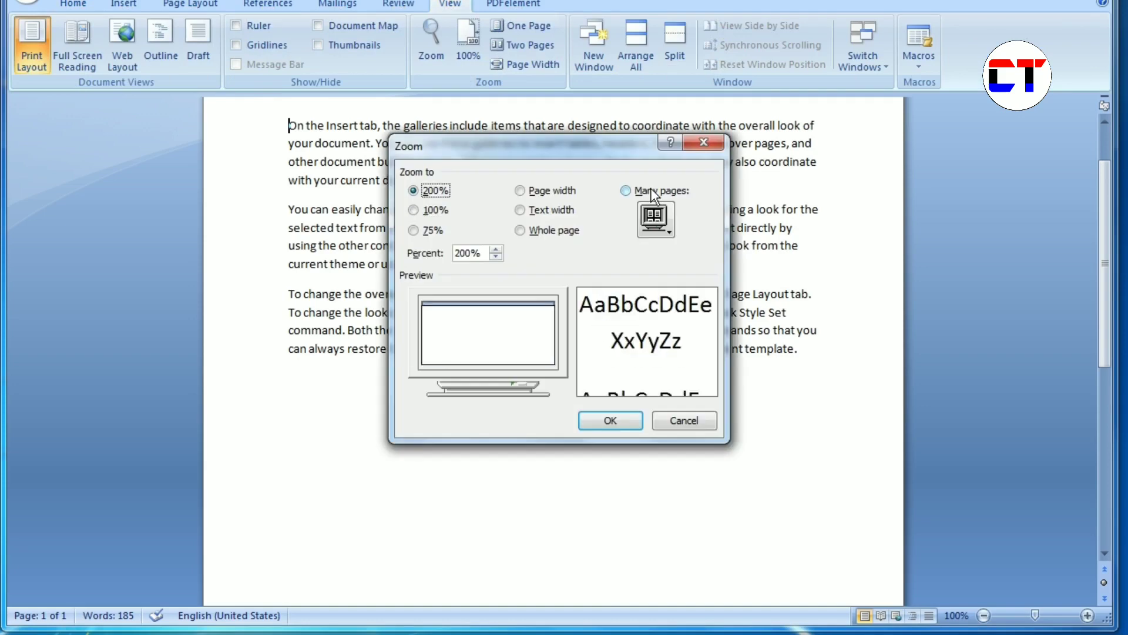
key("Down")
key("Down")
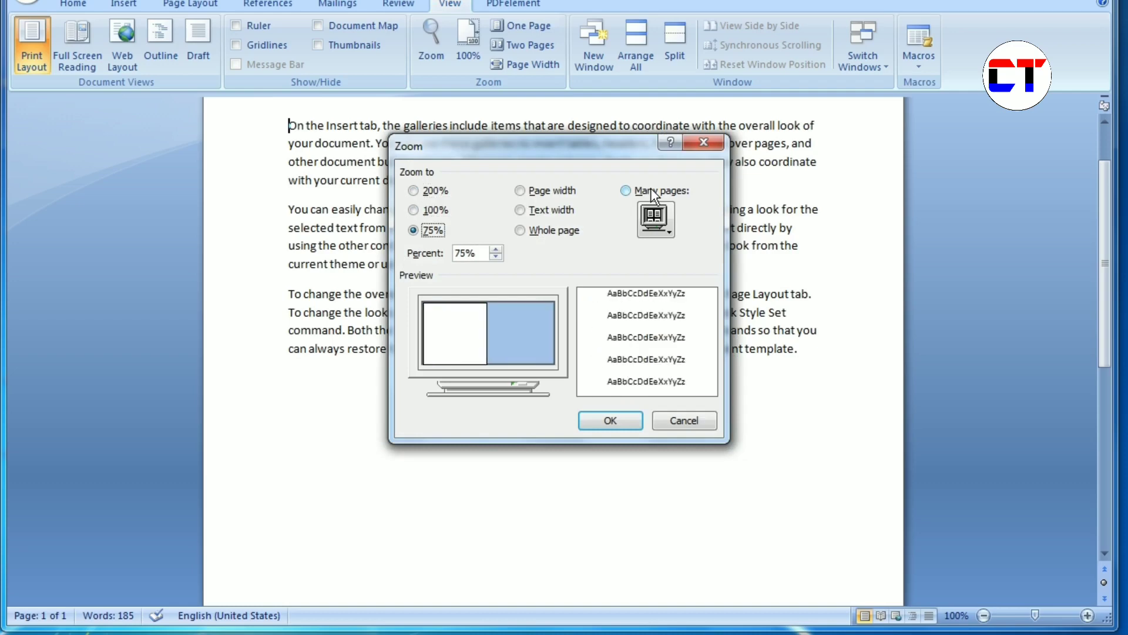
key("Up")
key("Up")
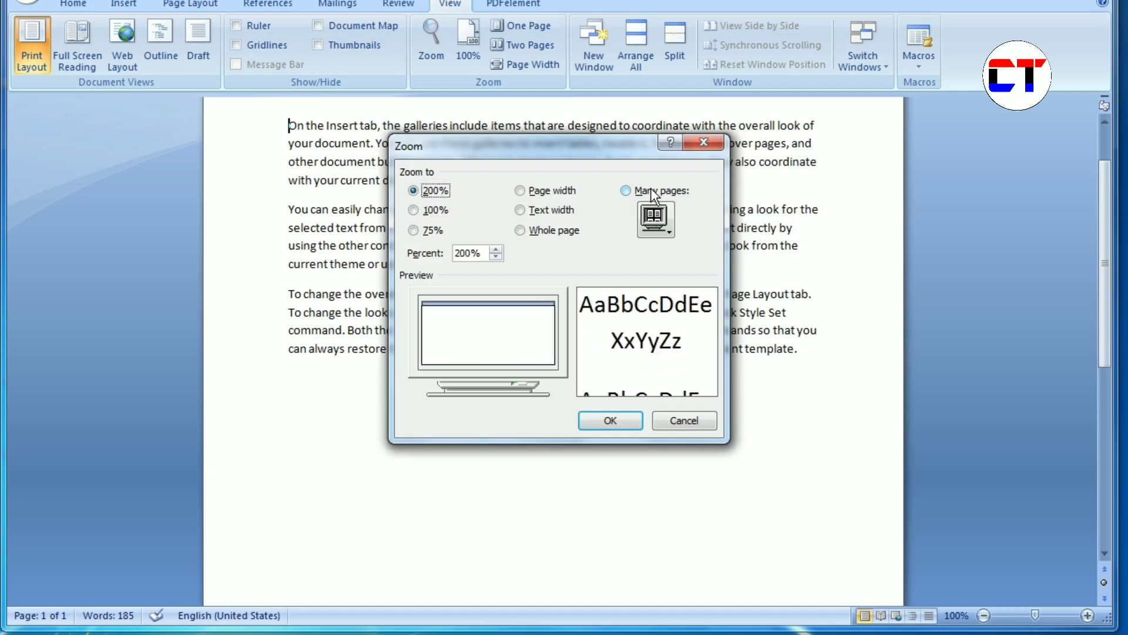
key("Escape")
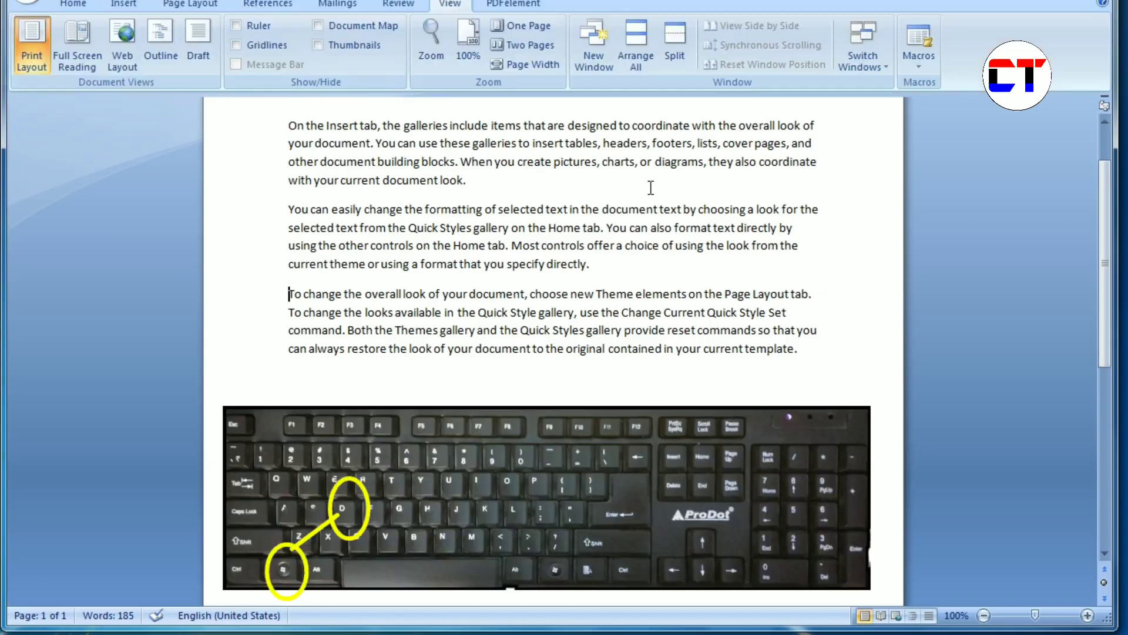
Show the desktop by minimizing all open windows, and refresh it
key("super+d")
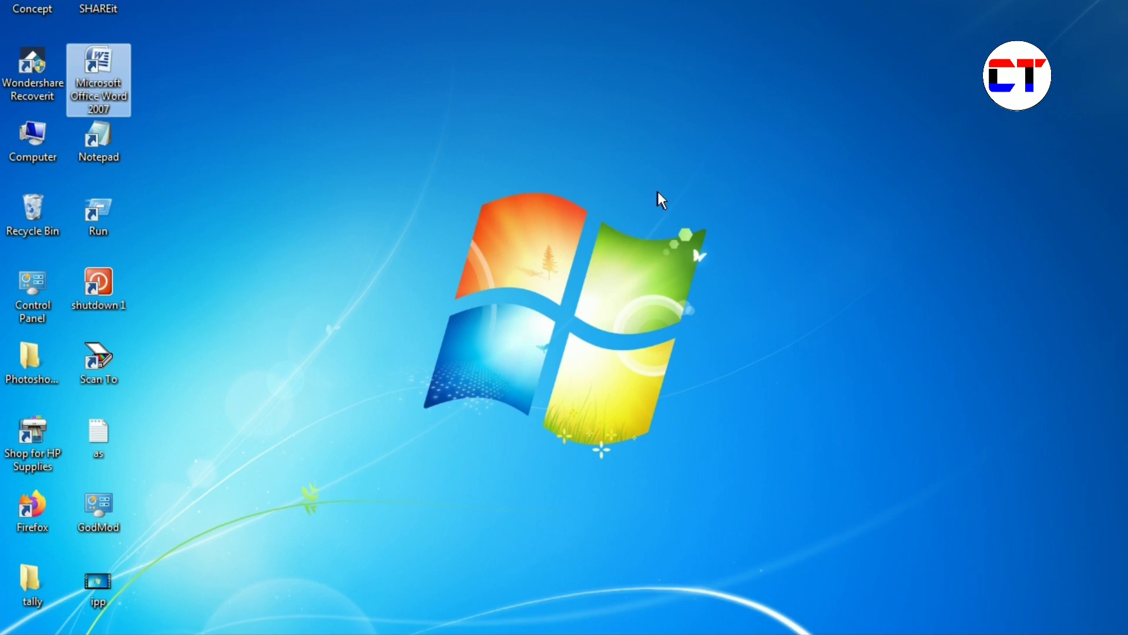
right_click(534, 99)
left_click(597, 154)
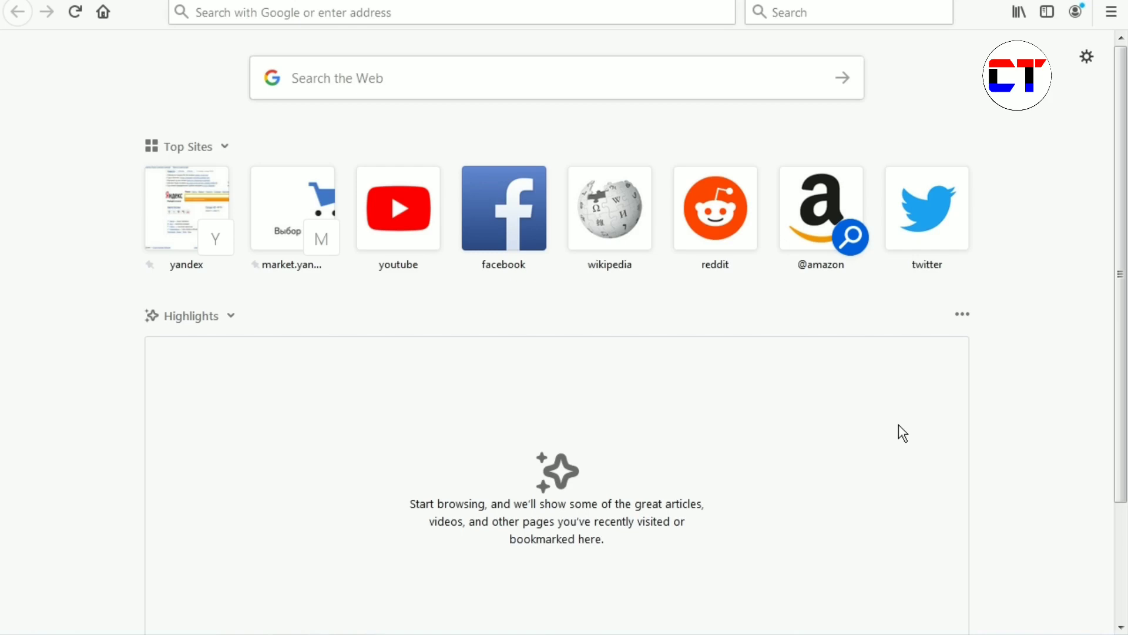
Open the browser's downloads list
key("ctrl+shift+y")
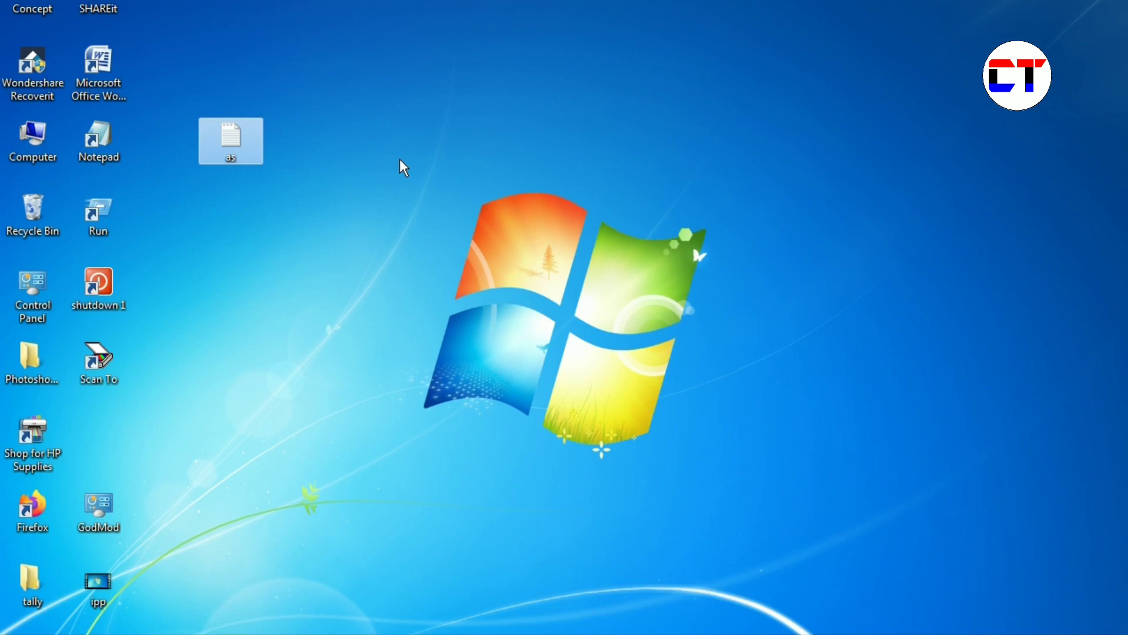
Try moving the desktop text file "as" to the Recycle Bin, cancel, and try deleting it permanently
key("Delete")
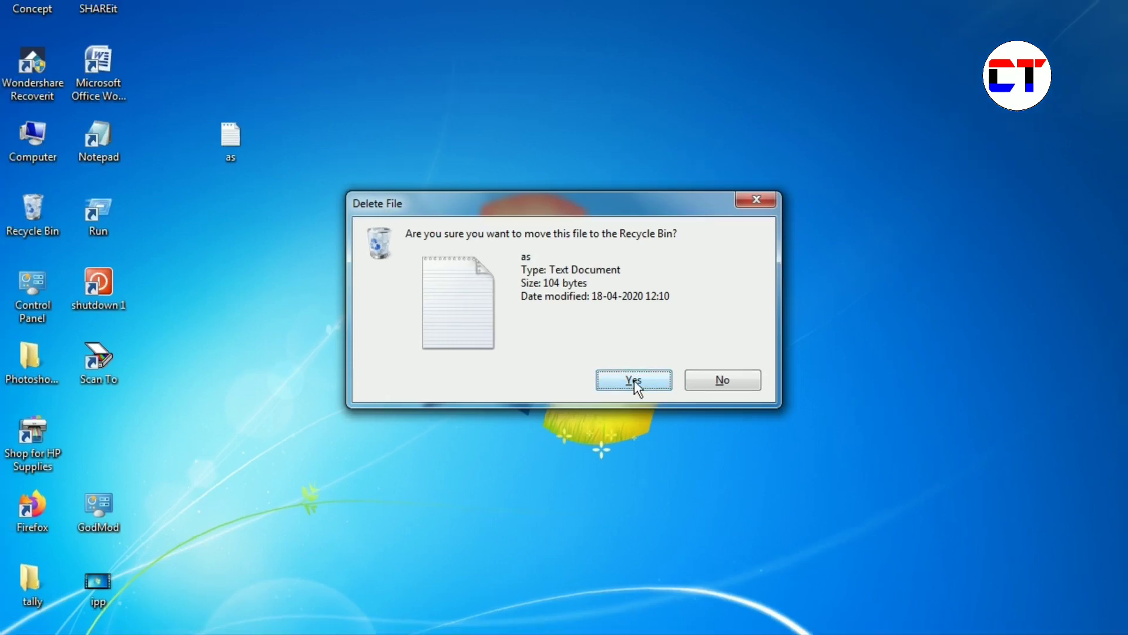
key("Escape")
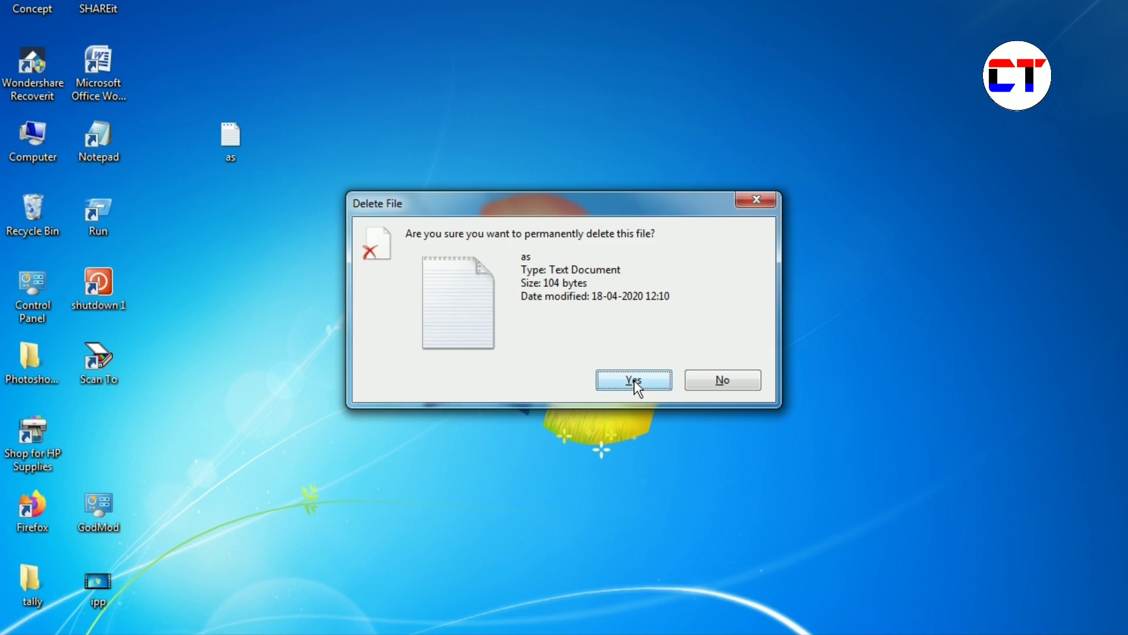
left_click(634, 380)
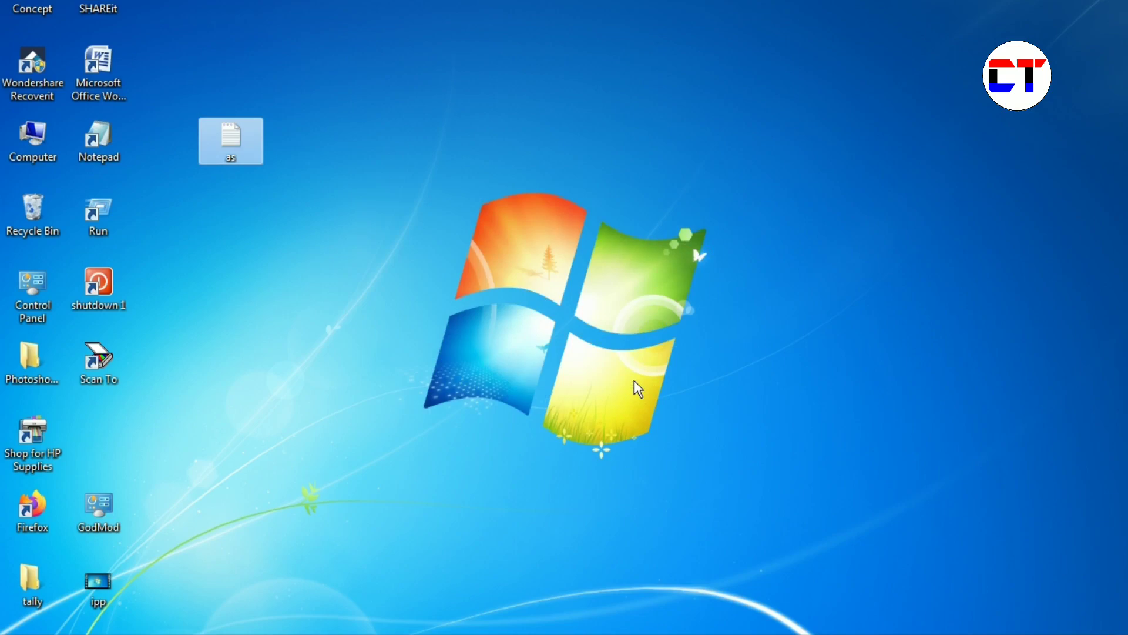
Close the empty Notepad window, and switch to the open Word document and back to the desktop
key("r")
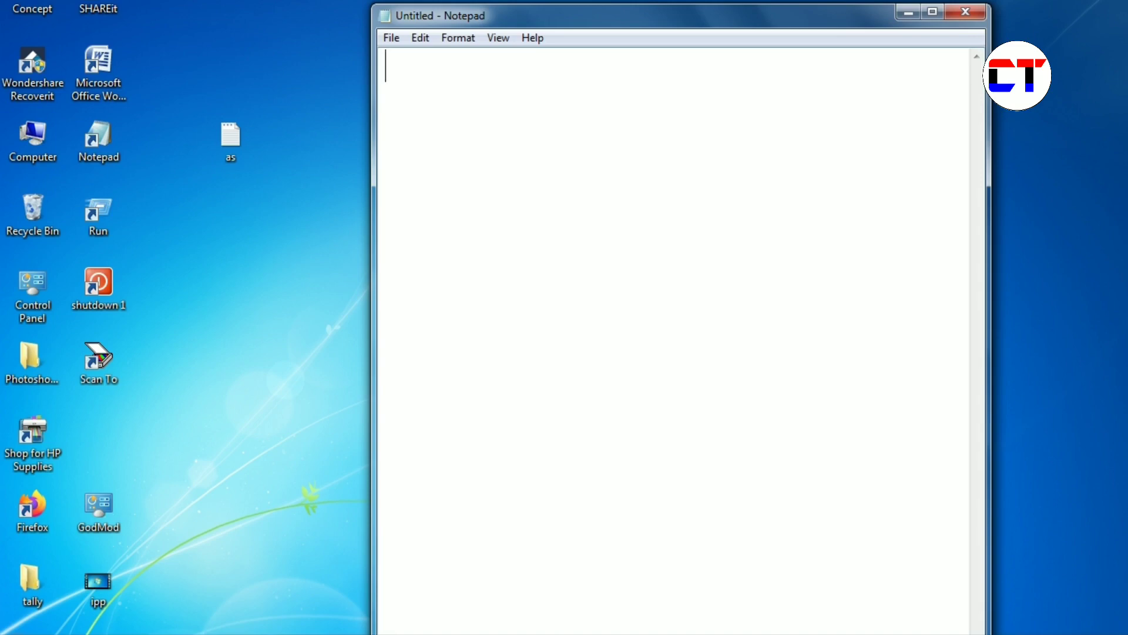
key("alt+F4")
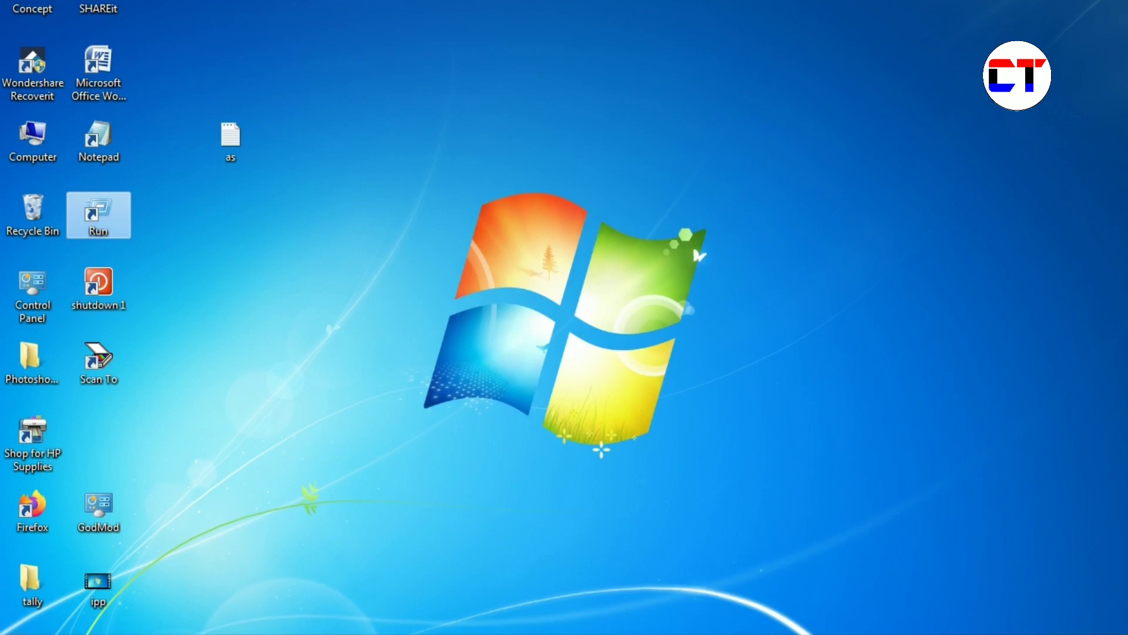
key("alt+Tab")
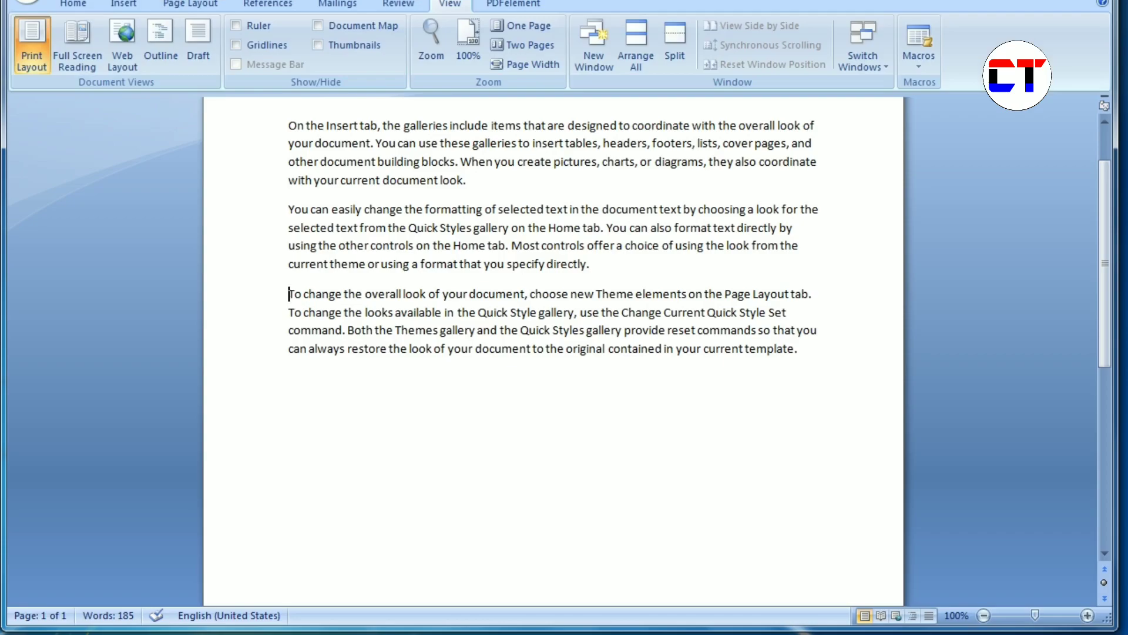
key("alt+F4")
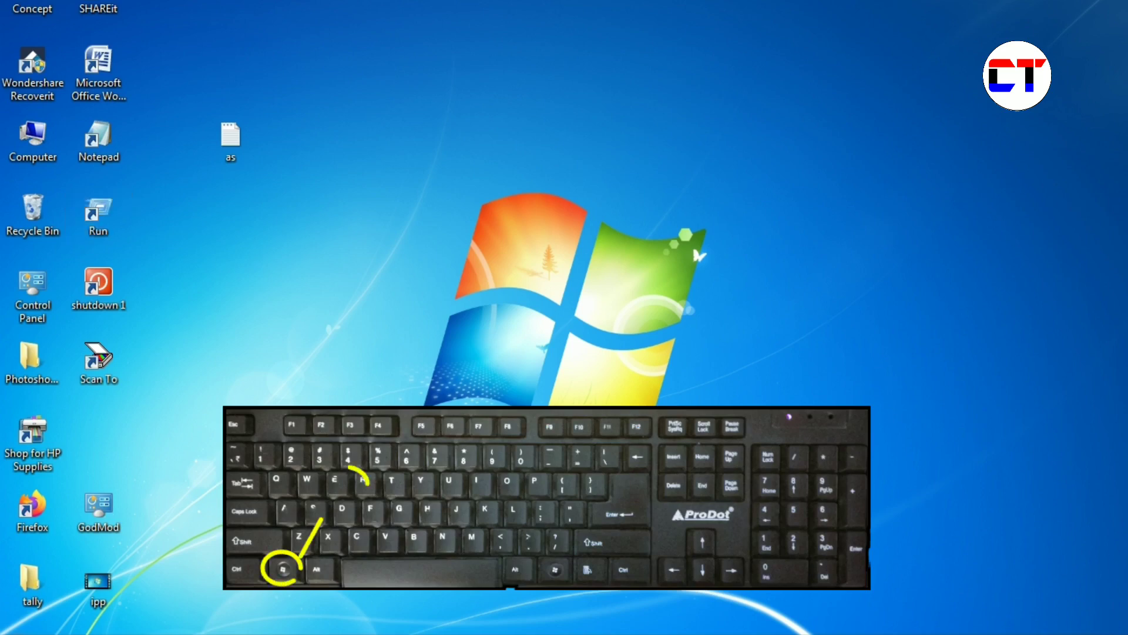
Open the Computer window in Windows Explorer
key("super+e")
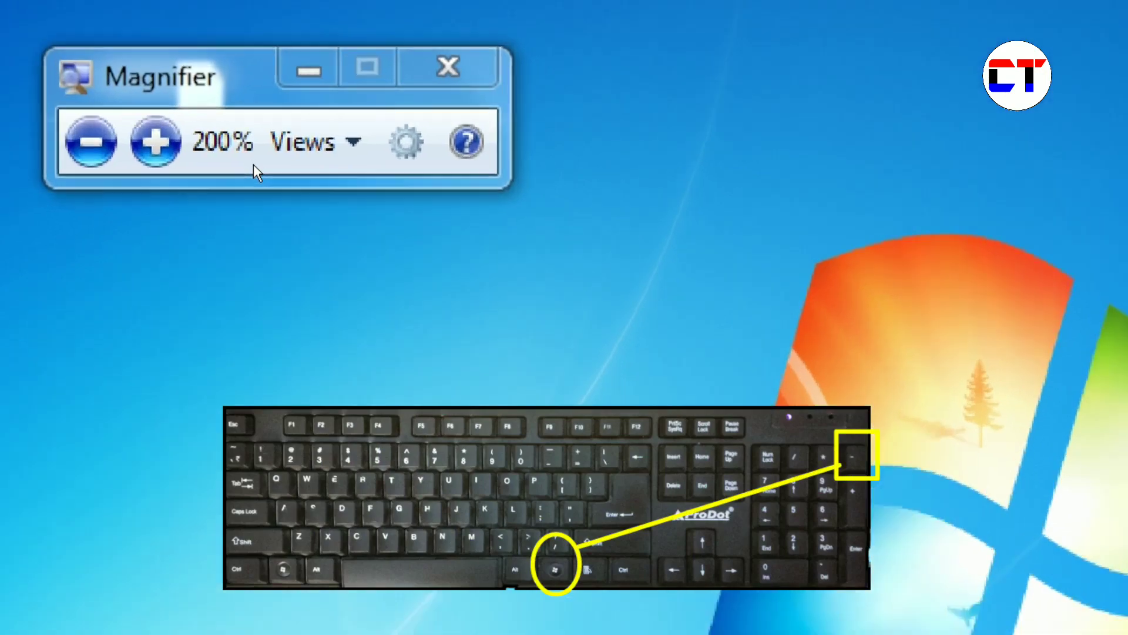
Raise the Magnifier zoom from the desktop view to 900%
key("super+plus")
key("super+plus")
key("super+plus")
key("super+plus")
key("super+plus")
key("super+plus")
key("super+plus")
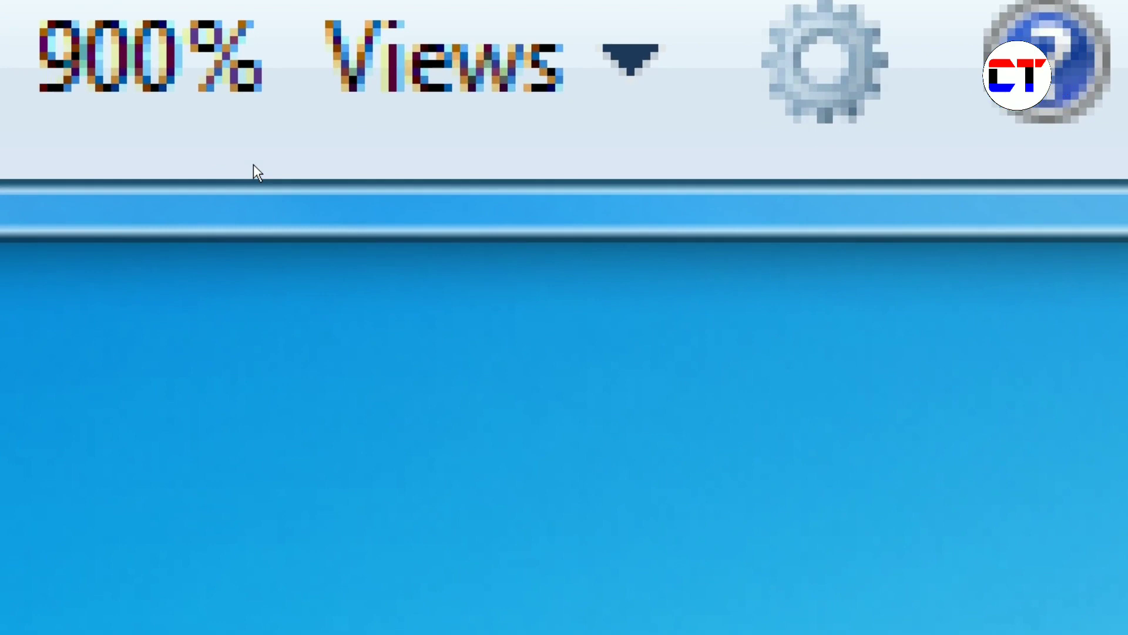
Lower the Magnifier zoom from 900% to 100% and dismiss the Start menu
key("super+minus")
key("super+minus")
key("super+minus")
key("super+minus")
key("super+minus")
key("super+minus")
key("super+minus")
key("super+minus")
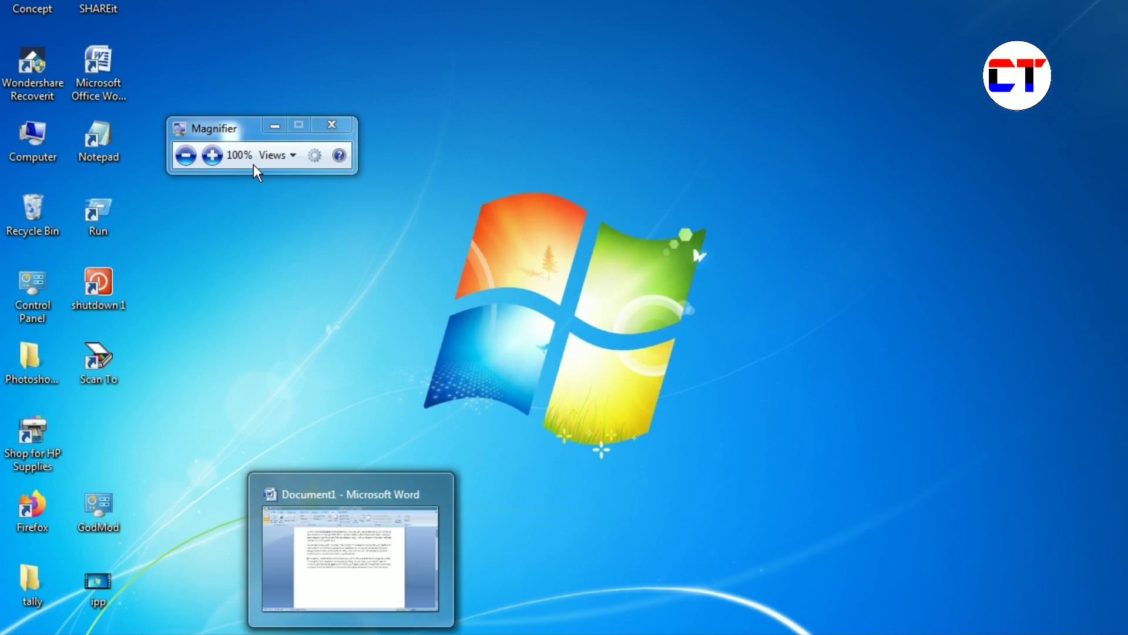
key("super")
key("Escape")
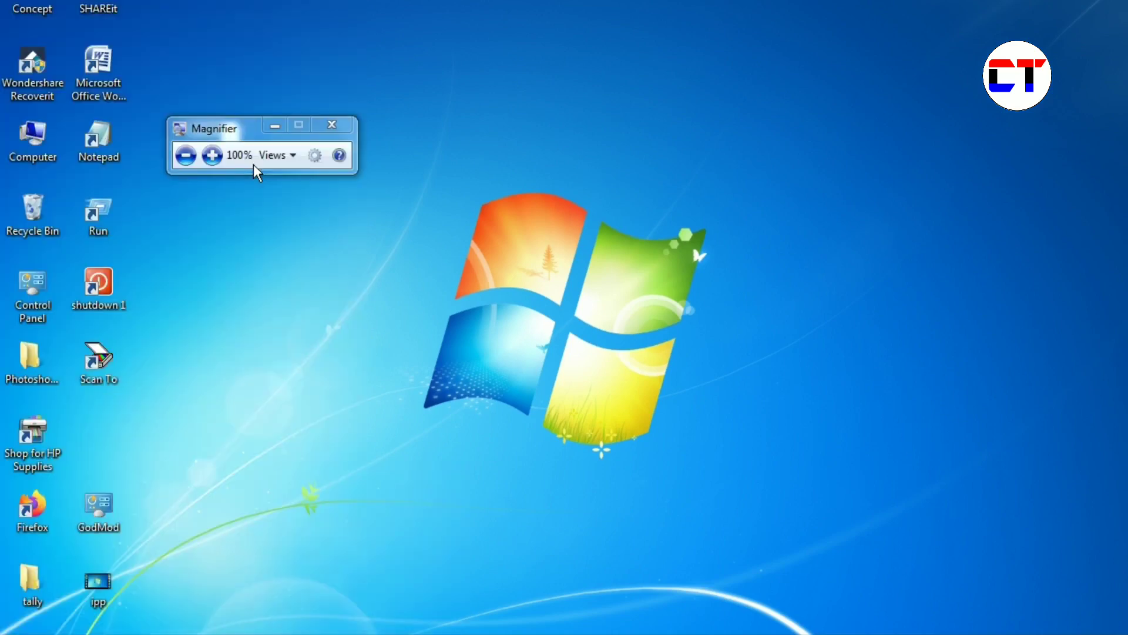
Magnify the desktop again, to 800%
key("super+plus")
key("super+plus")
key("super+plus")
key("super+plus")
key("super+plus")
key("super+plus")
key("super+plus")
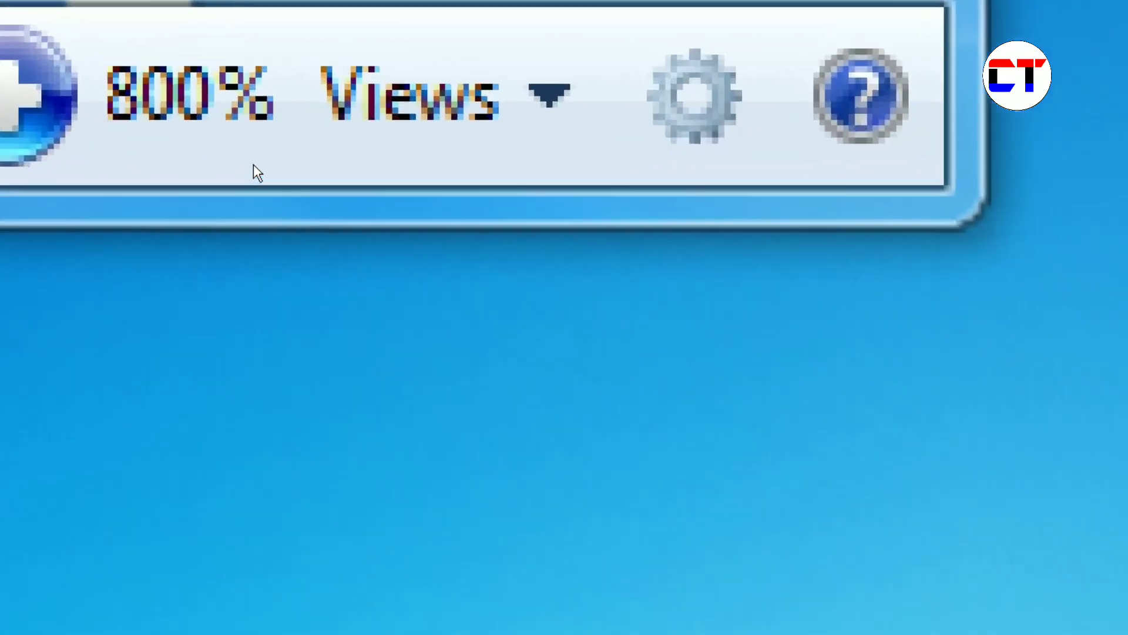
Return the Magnifier from 800% to 100%
key("super+minus")
key("super+minus")
key("super+minus")
key("super+minus")
key("super+minus")
key("super+minus")
key("super+minus")
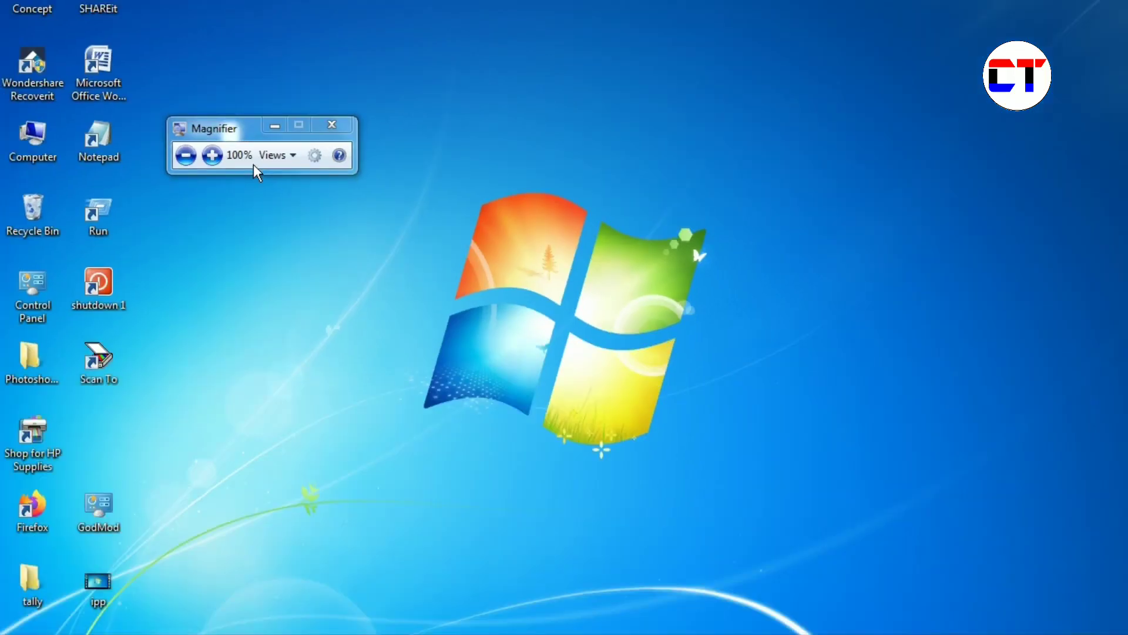
Bring up the Shut Down Windows dialog for the computer and choose Shut down
key("alt+F4")
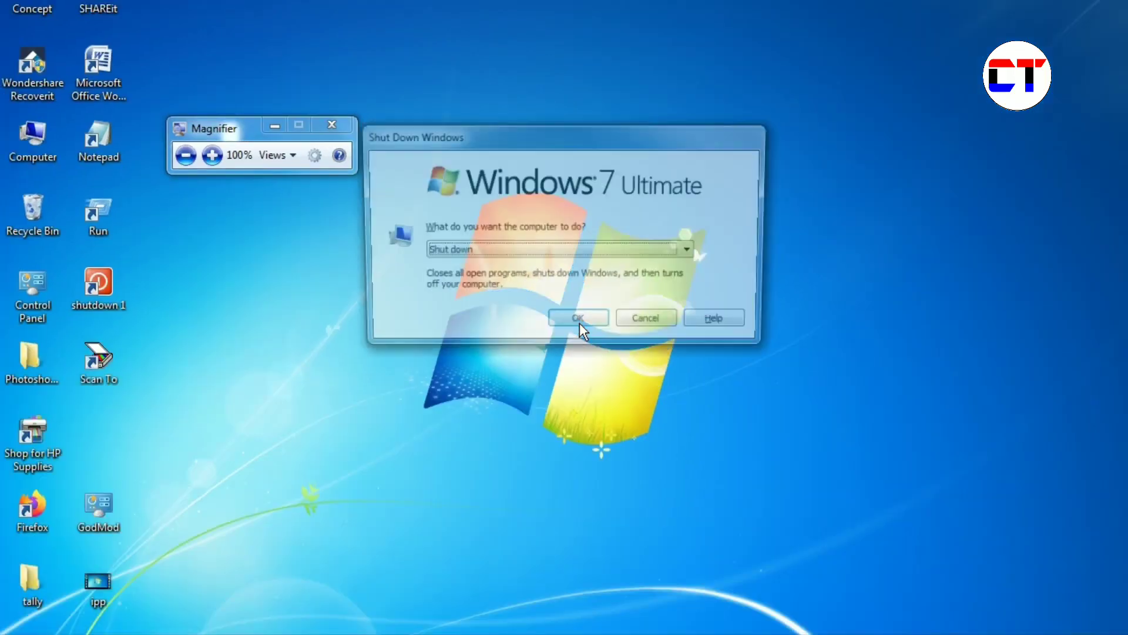
left_click(579, 323)
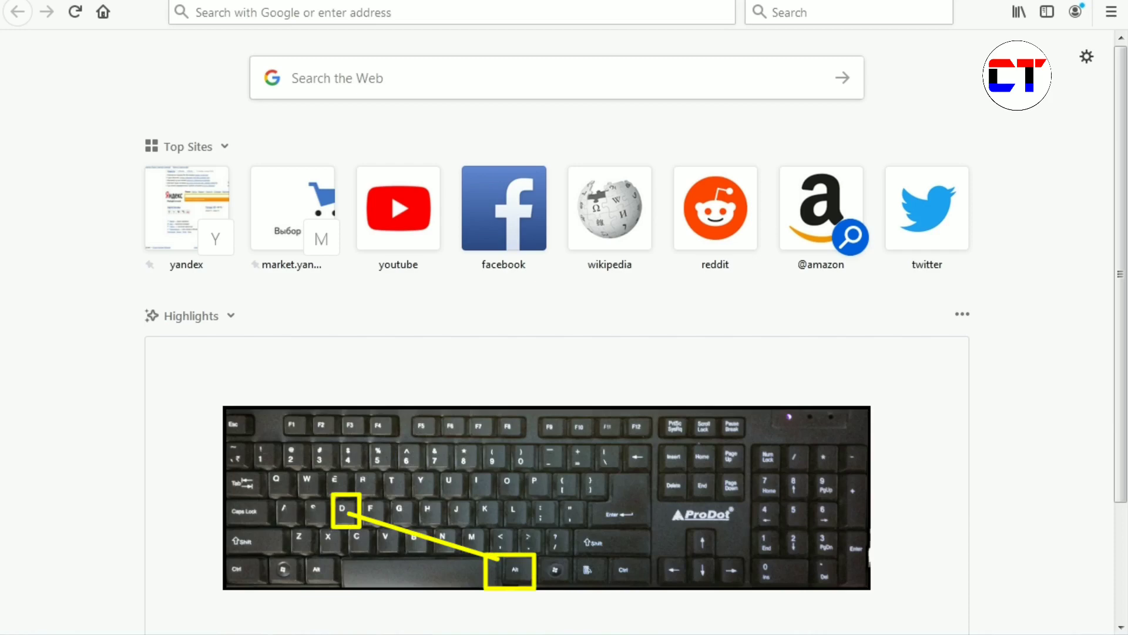
Move the focus to the browser's address bar, and close the browser window
key("alt+d")
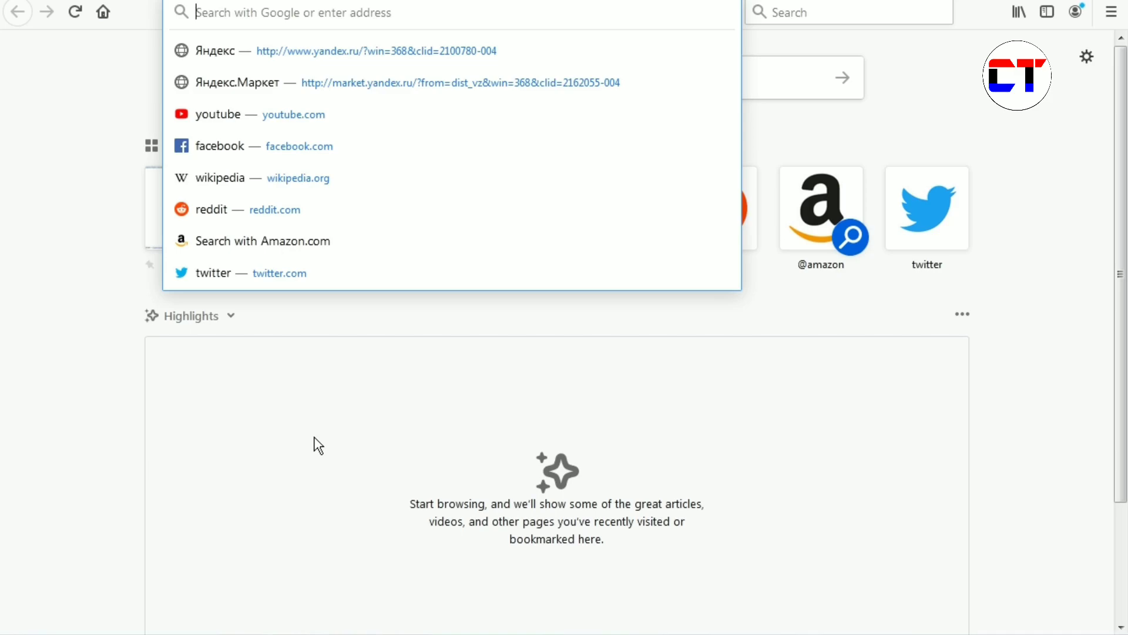
key("alt+F4")
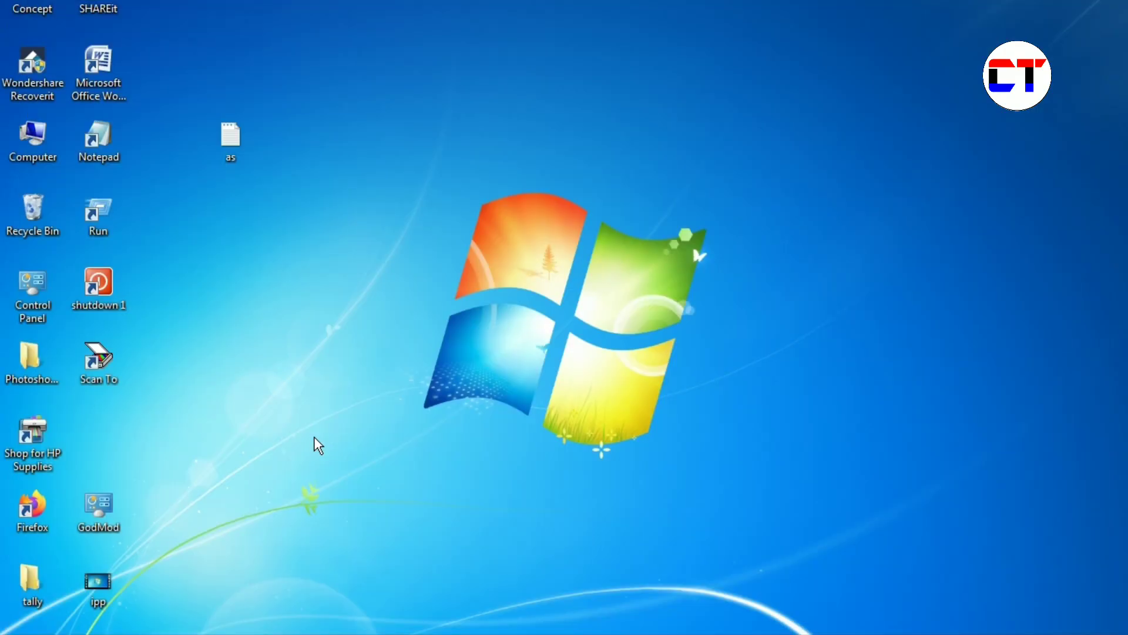